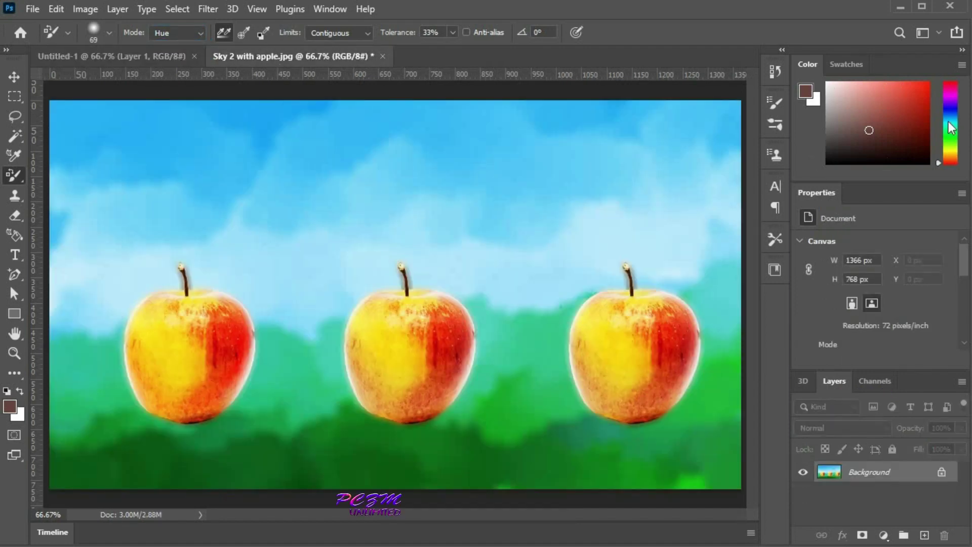
Step: Choose a bright, fully saturated green and paint it over the entire left apple
{"action": "left_click", "coordinate": [951, 136]}
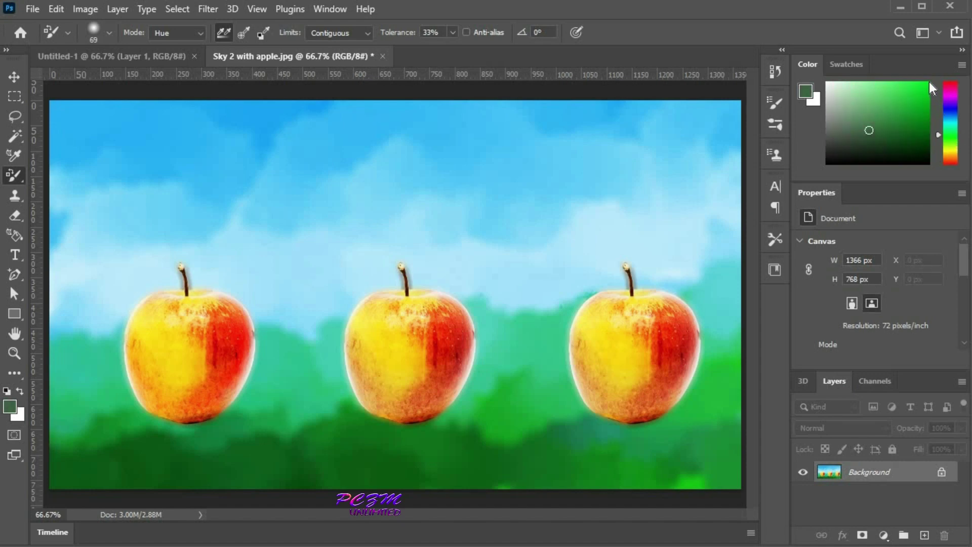
{"action": "left_click", "coordinate": [927, 82]}
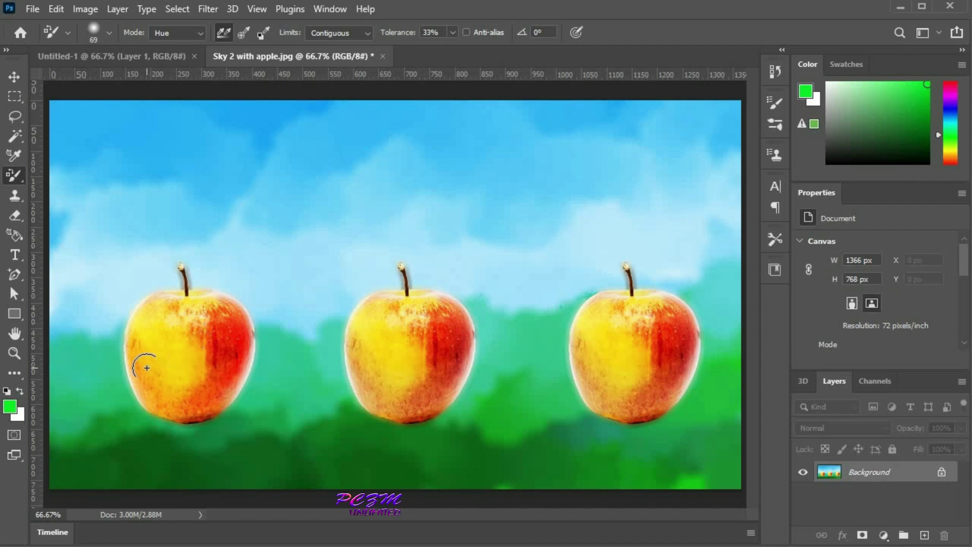
{"action": "mouse_move", "coordinate": [145, 349]}
{"action": "left_mouse_down"}
{"action": "mouse_move", "coordinate": [170, 320]}
{"action": "mouse_move", "coordinate": [207, 318]}
{"action": "mouse_move", "coordinate": [226, 332]}
{"action": "mouse_move", "coordinate": [230, 351]}
{"action": "mouse_move", "coordinate": [216, 375]}
{"action": "mouse_move", "coordinate": [197, 400]}
{"action": "mouse_move", "coordinate": [182, 400]}
{"action": "left_mouse_up"}
{"action": "mouse_move", "coordinate": [191, 351]}
{"action": "left_mouse_down"}
{"action": "mouse_move", "coordinate": [227, 332]}
{"action": "mouse_move", "coordinate": [221, 307]}
{"action": "mouse_move", "coordinate": [186, 299]}
{"action": "mouse_move", "coordinate": [148, 308]}
{"action": "mouse_move", "coordinate": [139, 348]}
{"action": "left_mouse_up"}
{"action": "mouse_move", "coordinate": [138, 386]}
{"action": "left_mouse_down"}
{"action": "mouse_move", "coordinate": [206, 402]}
{"action": "mouse_move", "coordinate": [233, 393]}
{"action": "mouse_move", "coordinate": [245, 351]}
{"action": "mouse_move", "coordinate": [228, 304]}
{"action": "mouse_move", "coordinate": [210, 300]}
{"action": "mouse_move", "coordinate": [205, 330]}
{"action": "left_mouse_up"}
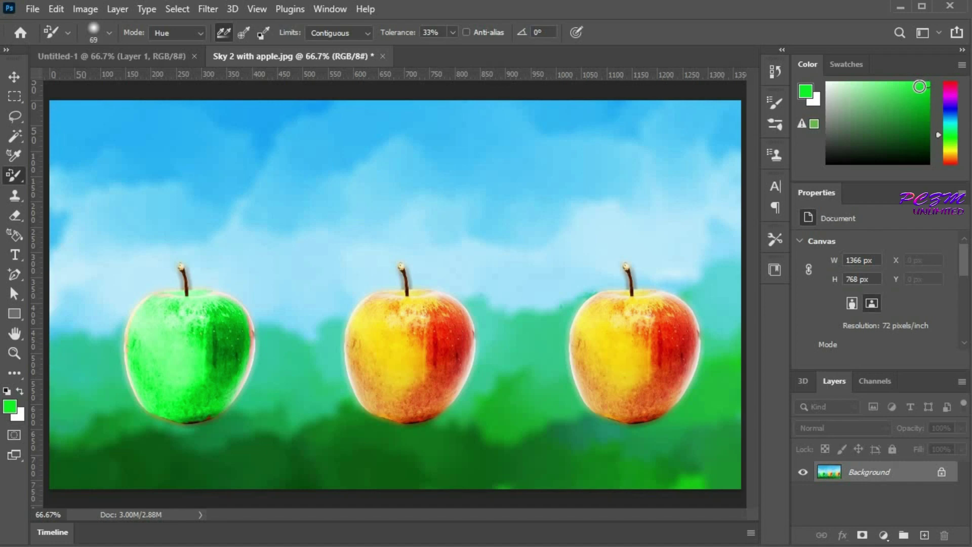
{"action": "left_click", "coordinate": [855, 87]}
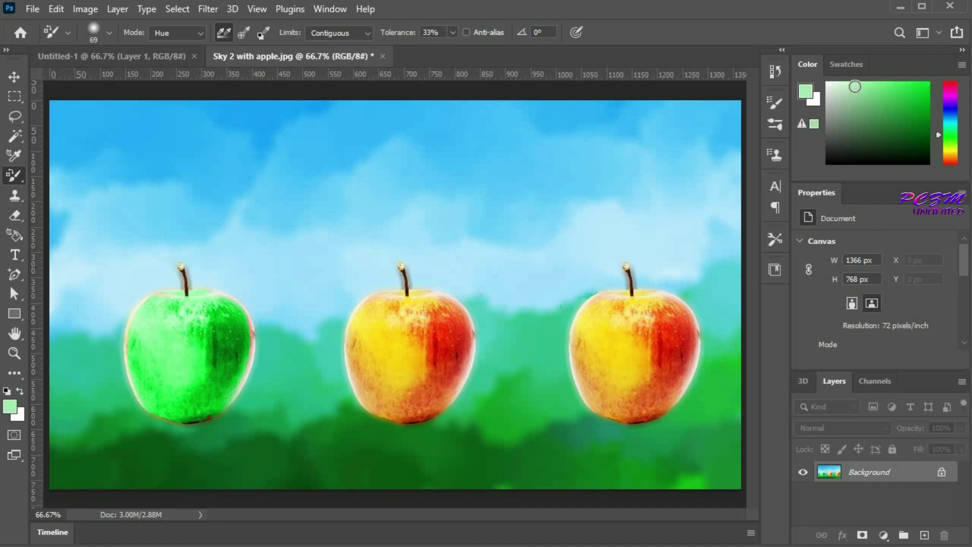
{"action": "left_click", "coordinate": [868, 87]}
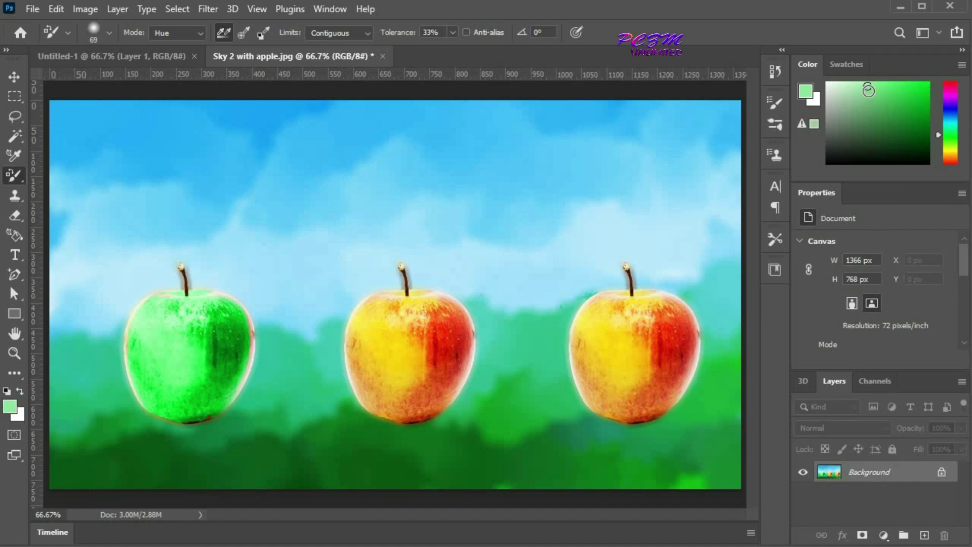
{"action": "mouse_move", "coordinate": [412, 364]}
{"action": "left_mouse_down"}
{"action": "mouse_move", "coordinate": [442, 332]}
{"action": "mouse_move", "coordinate": [434, 317]}
{"action": "mouse_move", "coordinate": [393, 316]}
{"action": "mouse_move", "coordinate": [376, 329]}
{"action": "mouse_move", "coordinate": [374, 349]}
{"action": "left_mouse_up"}
{"action": "mouse_move", "coordinate": [408, 401]}
{"action": "left_mouse_down"}
{"action": "mouse_move", "coordinate": [449, 349]}
{"action": "mouse_move", "coordinate": [456, 371]}
{"action": "mouse_move", "coordinate": [445, 378]}
{"action": "mouse_move", "coordinate": [462, 329]}
{"action": "mouse_move", "coordinate": [447, 301]}
{"action": "mouse_move", "coordinate": [381, 294]}
{"action": "mouse_move", "coordinate": [362, 333]}
{"action": "left_mouse_up"}
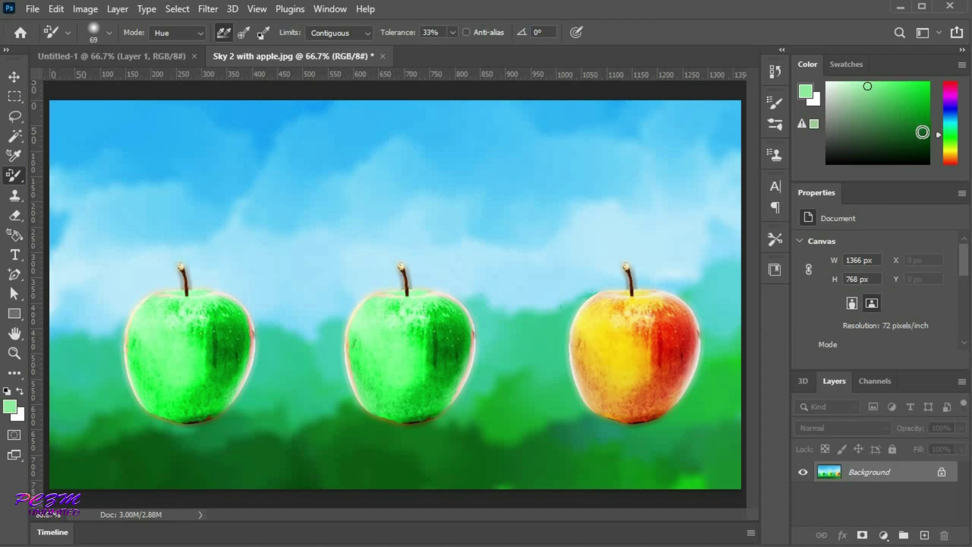
{"action": "left_click", "coordinate": [927, 132]}
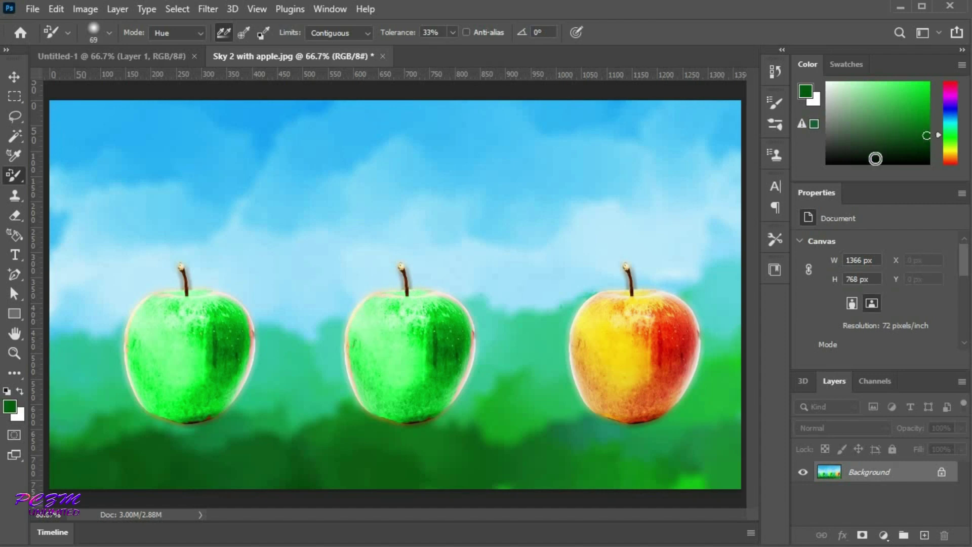
{"action": "mouse_move", "coordinate": [657, 378]}
{"action": "left_mouse_down"}
{"action": "mouse_move", "coordinate": [651, 330]}
{"action": "mouse_move", "coordinate": [667, 364]}
{"action": "mouse_move", "coordinate": [674, 322]}
{"action": "mouse_move", "coordinate": [655, 312]}
{"action": "mouse_move", "coordinate": [614, 307]}
{"action": "mouse_move", "coordinate": [593, 321]}
{"action": "mouse_move", "coordinate": [594, 353]}
{"action": "left_mouse_up"}
{"action": "mouse_move", "coordinate": [623, 400]}
{"action": "left_mouse_down"}
{"action": "mouse_move", "coordinate": [655, 394]}
{"action": "mouse_move", "coordinate": [682, 364]}
{"action": "mouse_move", "coordinate": [681, 388]}
{"action": "mouse_move", "coordinate": [694, 356]}
{"action": "mouse_move", "coordinate": [690, 322]}
{"action": "mouse_move", "coordinate": [664, 306]}
{"action": "mouse_move", "coordinate": [603, 304]}
{"action": "mouse_move", "coordinate": [584, 355]}
{"action": "left_mouse_up"}
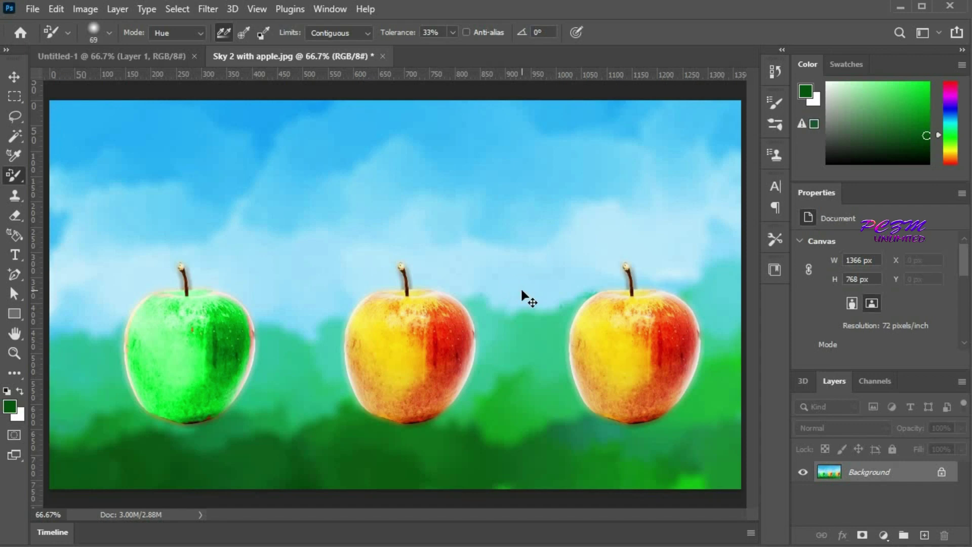
Step: Set Mode to Saturation with pure red, then brush the left apple's top and lower left
{"action": "left_click", "coordinate": [201, 33]}
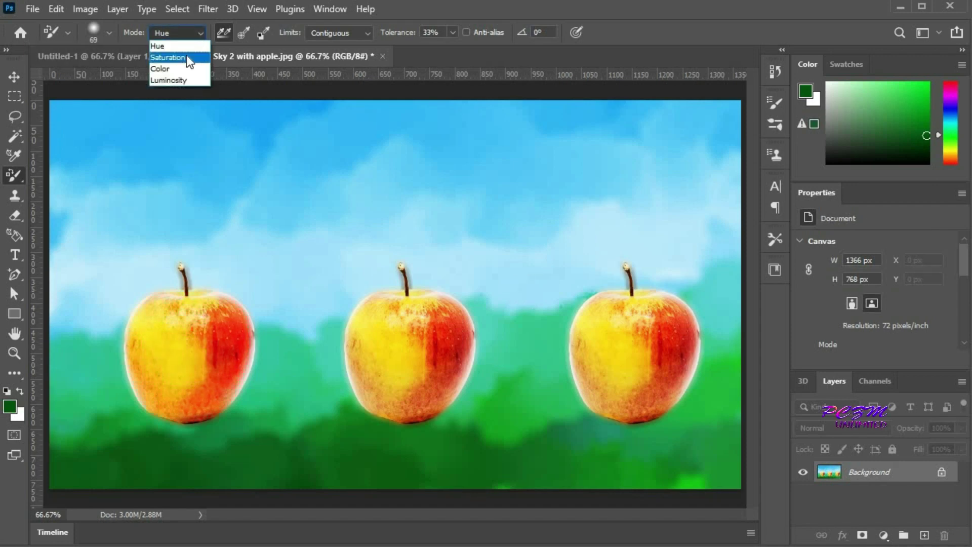
{"action": "left_click", "coordinate": [187, 56]}
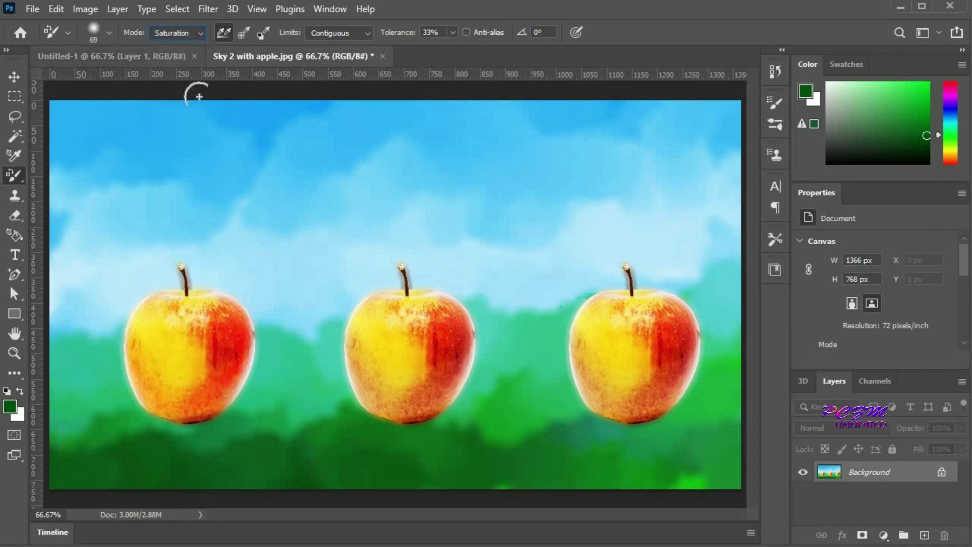
{"action": "left_click", "coordinate": [953, 163]}
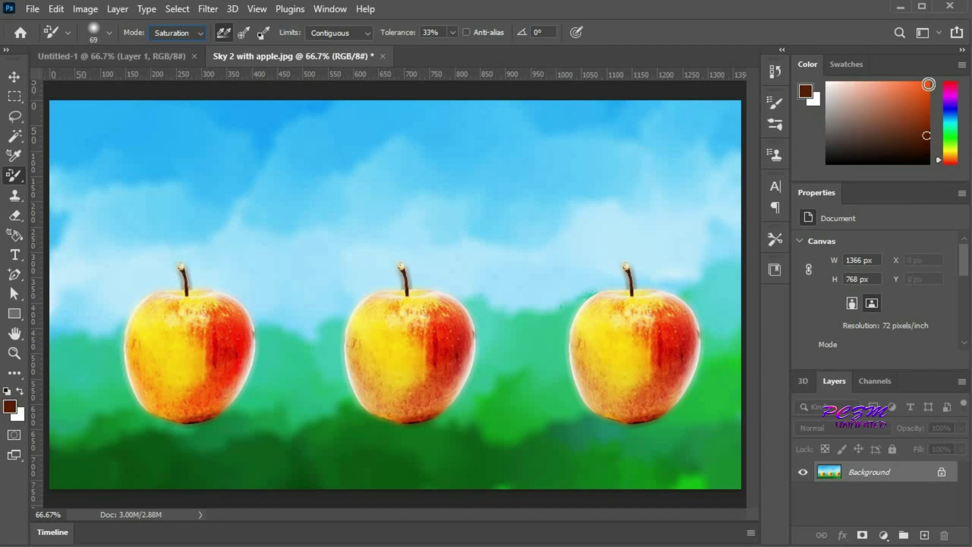
{"action": "left_click", "coordinate": [928, 83]}
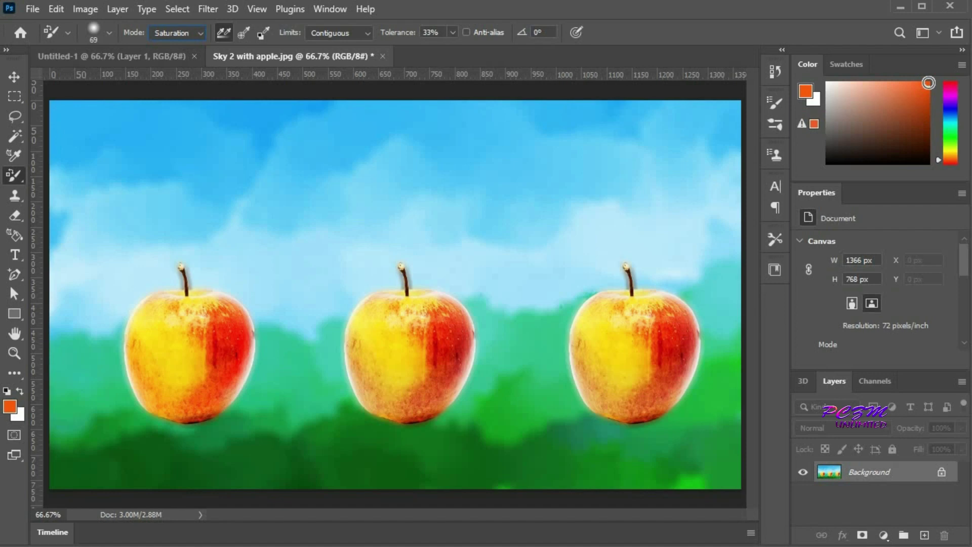
{"action": "left_click", "coordinate": [952, 164]}
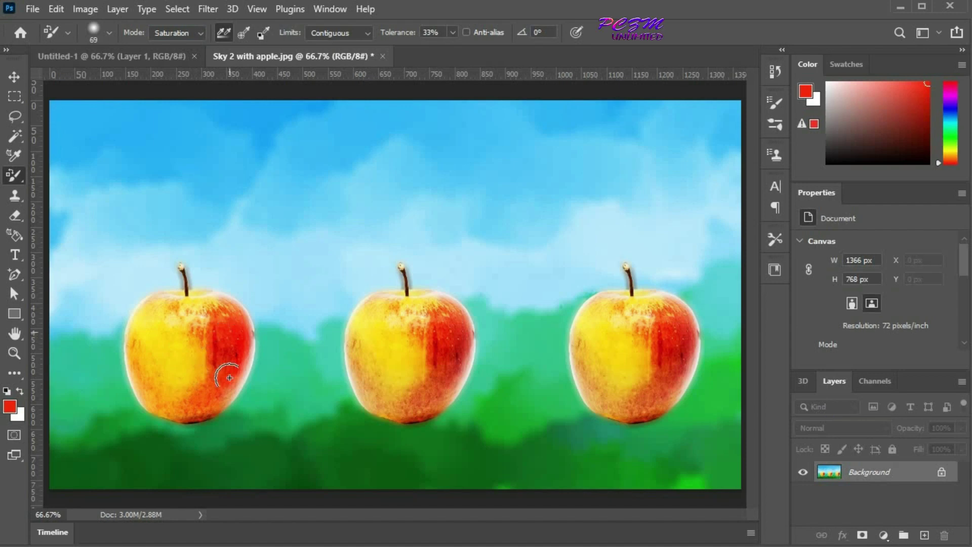
{"action": "left_click_drag", "start_coordinate": [184, 317], "coordinate": [159, 313]}
{"action": "left_click_drag", "start_coordinate": [148, 391], "coordinate": [183, 399]}
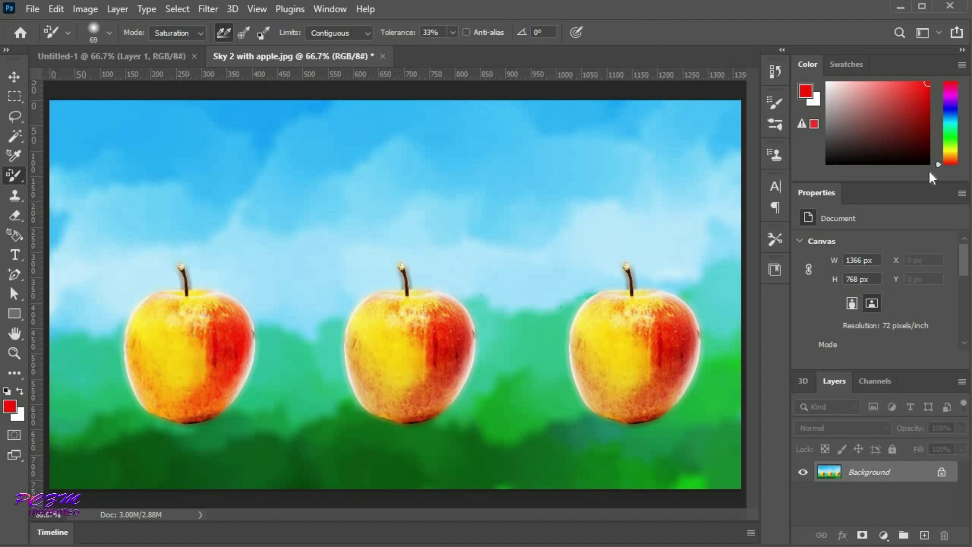
Step: With a pale, low-saturation red, brush over the middle apple to desaturate it
{"action": "left_click", "coordinate": [880, 85]}
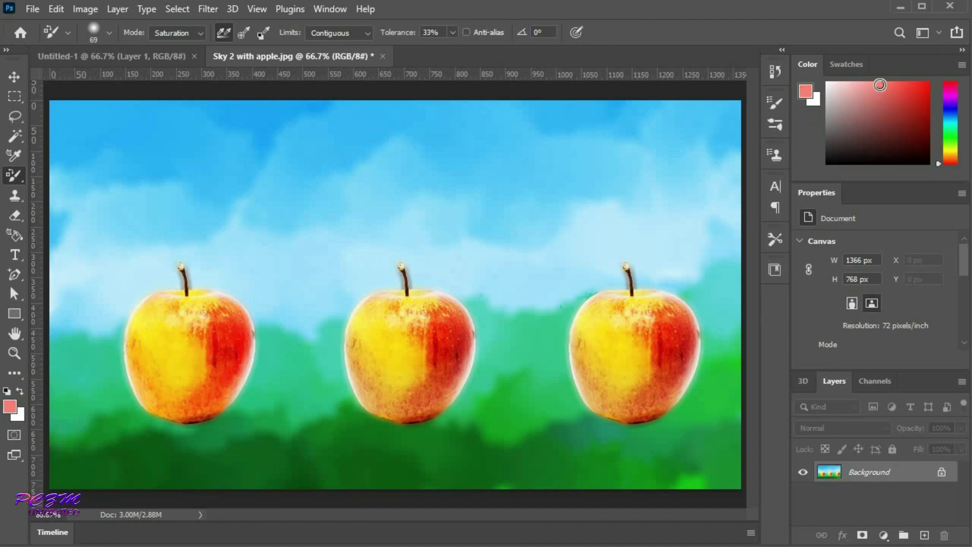
{"action": "mouse_move", "coordinate": [441, 354]}
{"action": "left_mouse_down"}
{"action": "mouse_move", "coordinate": [397, 369]}
{"action": "mouse_move", "coordinate": [413, 354]}
{"action": "left_mouse_up"}
{"action": "mouse_move", "coordinate": [406, 321]}
{"action": "left_mouse_down"}
{"action": "mouse_move", "coordinate": [365, 328]}
{"action": "mouse_move", "coordinate": [414, 312]}
{"action": "mouse_move", "coordinate": [383, 318]}
{"action": "mouse_move", "coordinate": [366, 344]}
{"action": "left_mouse_up"}
{"action": "mouse_move", "coordinate": [406, 401]}
{"action": "left_mouse_down"}
{"action": "mouse_move", "coordinate": [438, 383]}
{"action": "mouse_move", "coordinate": [456, 355]}
{"action": "mouse_move", "coordinate": [455, 324]}
{"action": "mouse_move", "coordinate": [441, 308]}
{"action": "mouse_move", "coordinate": [385, 293]}
{"action": "mouse_move", "coordinate": [367, 333]}
{"action": "left_mouse_up"}
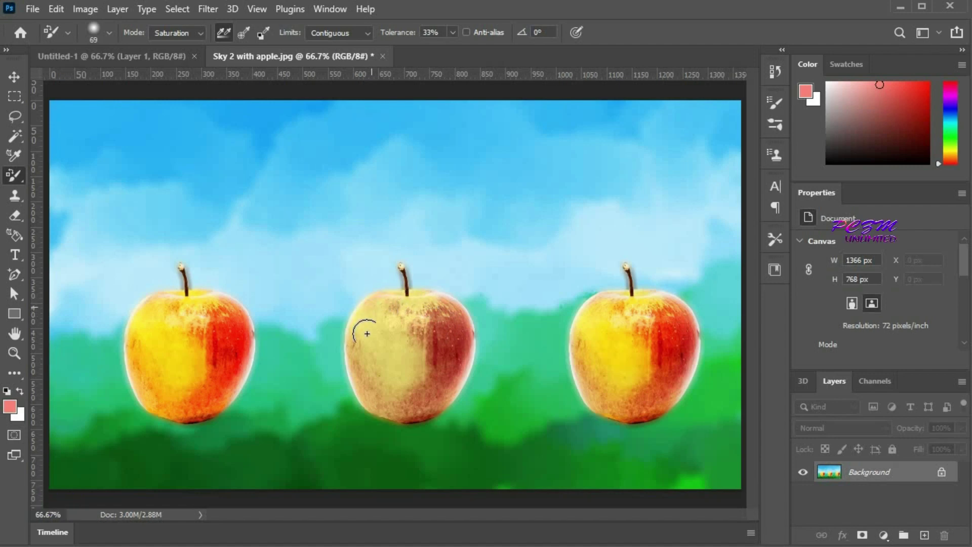
{"action": "mouse_move", "coordinate": [388, 406]}
{"action": "left_mouse_down"}
{"action": "mouse_move", "coordinate": [425, 407]}
{"action": "mouse_move", "coordinate": [462, 376]}
{"action": "mouse_move", "coordinate": [466, 347]}
{"action": "mouse_move", "coordinate": [437, 305]}
{"action": "mouse_move", "coordinate": [472, 346]}
{"action": "left_mouse_up"}
Step: Switch to a dark red and desaturate the right apple's centre, red side and top
{"action": "left_click", "coordinate": [925, 117]}
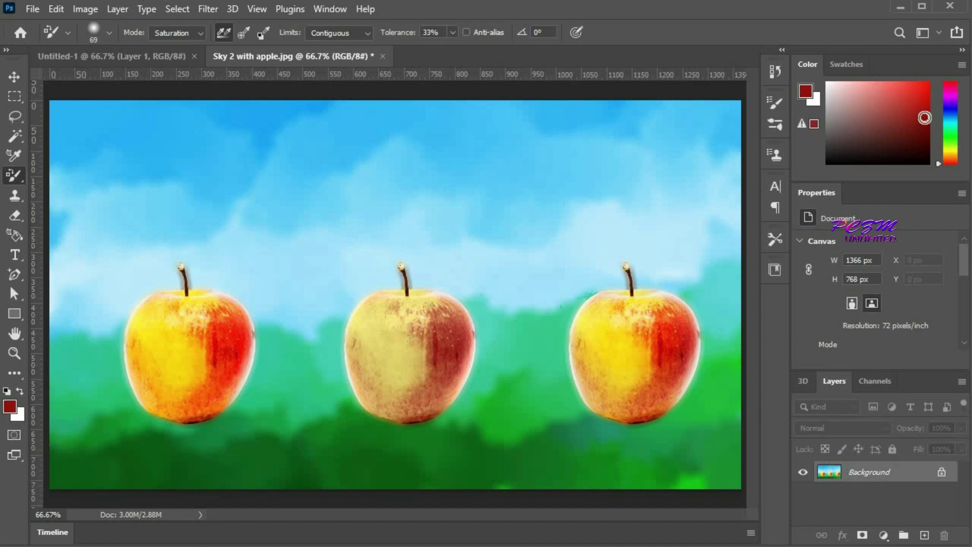
{"action": "mouse_move", "coordinate": [650, 340]}
{"action": "left_mouse_down"}
{"action": "mouse_move", "coordinate": [665, 375]}
{"action": "mouse_move", "coordinate": [672, 323]}
{"action": "mouse_move", "coordinate": [636, 320]}
{"action": "mouse_move", "coordinate": [612, 365]}
{"action": "mouse_move", "coordinate": [618, 313]}
{"action": "mouse_move", "coordinate": [594, 331]}
{"action": "left_mouse_up"}
{"action": "mouse_move", "coordinate": [605, 391]}
{"action": "left_mouse_down"}
{"action": "mouse_move", "coordinate": [655, 393]}
{"action": "mouse_move", "coordinate": [683, 361]}
{"action": "mouse_move", "coordinate": [686, 330]}
{"action": "mouse_move", "coordinate": [666, 394]}
{"action": "mouse_move", "coordinate": [681, 328]}
{"action": "mouse_move", "coordinate": [669, 306]}
{"action": "mouse_move", "coordinate": [611, 301]}
{"action": "mouse_move", "coordinate": [587, 347]}
{"action": "left_mouse_up"}
{"action": "mouse_move", "coordinate": [621, 401]}
{"action": "left_mouse_down"}
{"action": "mouse_move", "coordinate": [655, 398]}
{"action": "mouse_move", "coordinate": [672, 384]}
{"action": "mouse_move", "coordinate": [686, 324]}
{"action": "mouse_move", "coordinate": [637, 335]}
{"action": "left_mouse_up"}
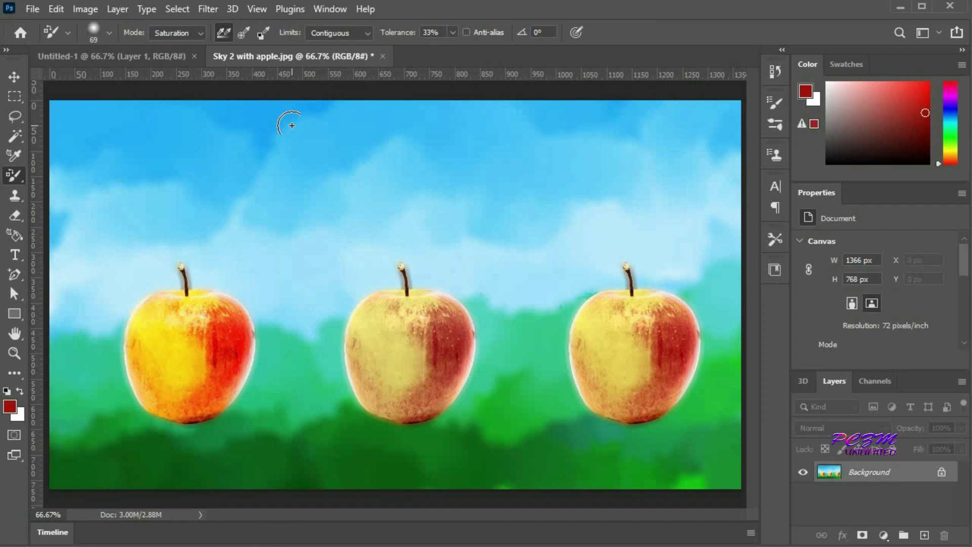
Step: Set Mode to Color and paint the left apple bright saturated green
{"action": "left_click", "coordinate": [199, 32]}
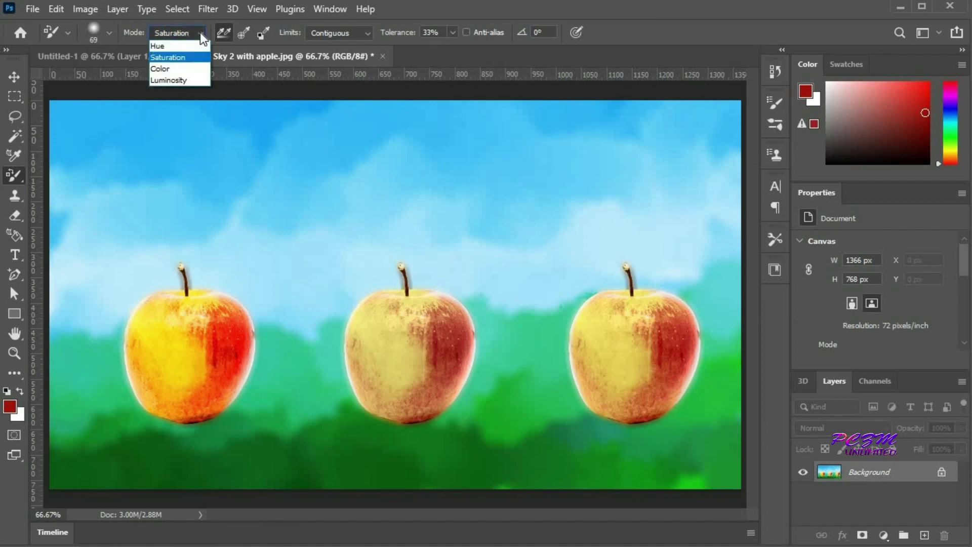
{"action": "left_click", "coordinate": [182, 71]}
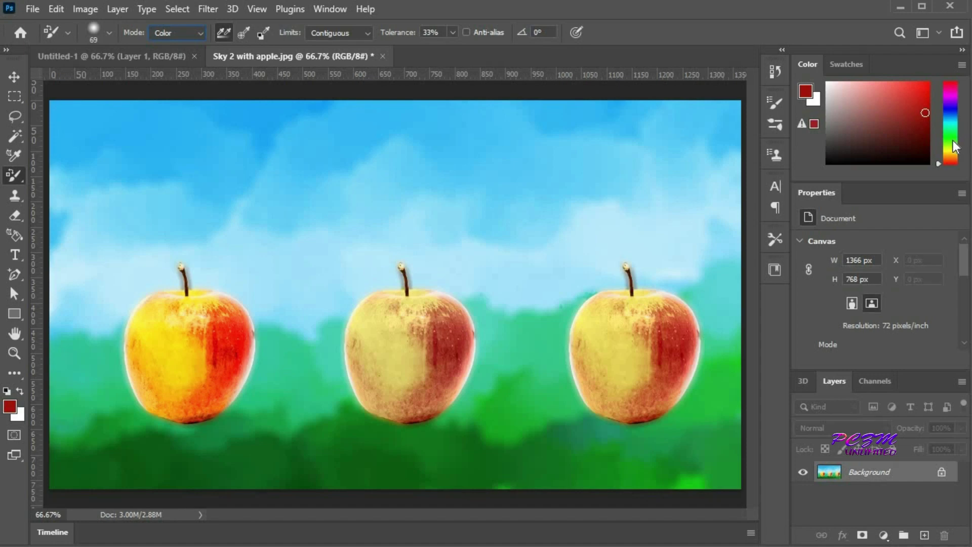
{"action": "left_click_drag", "start_coordinate": [955, 147], "coordinate": [952, 138]}
{"action": "left_click", "coordinate": [927, 84]}
{"action": "mouse_move", "coordinate": [221, 403]}
{"action": "left_mouse_down"}
{"action": "mouse_move", "coordinate": [233, 324]}
{"action": "mouse_move", "coordinate": [165, 319]}
{"action": "mouse_move", "coordinate": [151, 356]}
{"action": "mouse_move", "coordinate": [154, 372]}
{"action": "mouse_move", "coordinate": [190, 390]}
{"action": "mouse_move", "coordinate": [198, 351]}
{"action": "mouse_move", "coordinate": [217, 393]}
{"action": "mouse_move", "coordinate": [242, 351]}
{"action": "mouse_move", "coordinate": [230, 313]}
{"action": "left_mouse_up"}
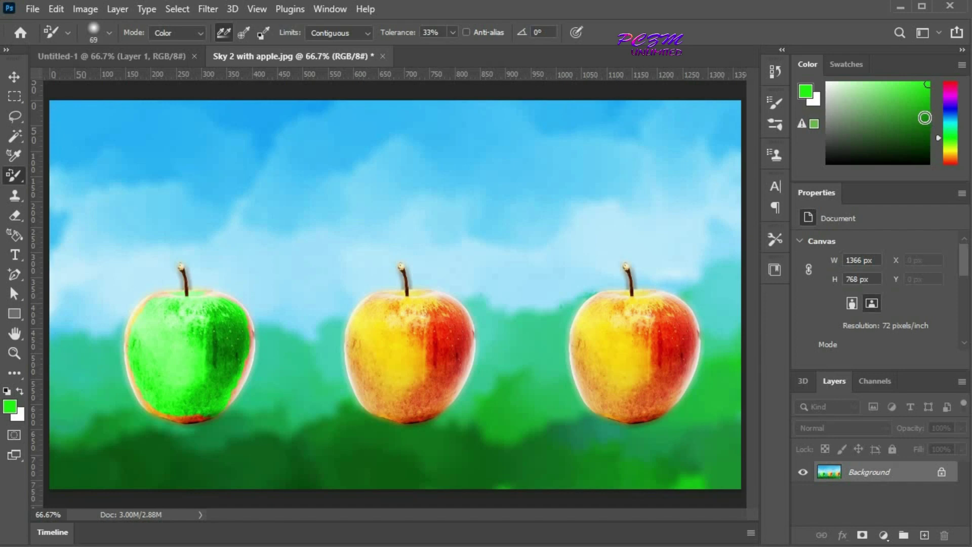
Step: Paint the middle apple light green and the right apple dark green, then undo both
{"action": "left_click", "coordinate": [882, 85]}
{"action": "mouse_move", "coordinate": [404, 369]}
{"action": "left_mouse_down"}
{"action": "mouse_move", "coordinate": [452, 338]}
{"action": "mouse_move", "coordinate": [431, 391]}
{"action": "mouse_move", "coordinate": [388, 387]}
{"action": "left_mouse_up"}
{"action": "mouse_move", "coordinate": [369, 336]}
{"action": "left_mouse_down"}
{"action": "mouse_move", "coordinate": [408, 308]}
{"action": "mouse_move", "coordinate": [443, 317]}
{"action": "mouse_move", "coordinate": [453, 385]}
{"action": "left_mouse_up"}
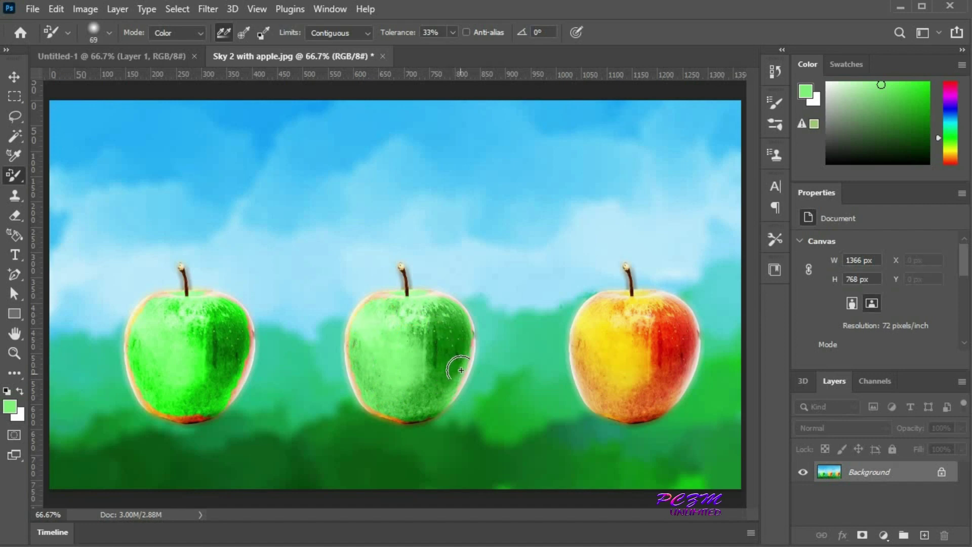
{"action": "left_click", "coordinate": [926, 133]}
{"action": "mouse_move", "coordinate": [682, 365]}
{"action": "left_mouse_down"}
{"action": "mouse_move", "coordinate": [663, 324]}
{"action": "mouse_move", "coordinate": [625, 367]}
{"action": "mouse_move", "coordinate": [625, 315]}
{"action": "mouse_move", "coordinate": [595, 382]}
{"action": "mouse_move", "coordinate": [610, 318]}
{"action": "mouse_move", "coordinate": [659, 307]}
{"action": "mouse_move", "coordinate": [679, 326]}
{"action": "mouse_move", "coordinate": [679, 365]}
{"action": "mouse_move", "coordinate": [628, 403]}
{"action": "mouse_move", "coordinate": [689, 379]}
{"action": "mouse_move", "coordinate": [689, 332]}
{"action": "mouse_move", "coordinate": [671, 313]}
{"action": "mouse_move", "coordinate": [628, 317]}
{"action": "left_mouse_up"}
{"action": "key", "text": "ctrl+alt+z"}
{"action": "key", "text": "ctrl+alt+z"}
{"action": "key", "text": "ctrl+alt+z"}
{"action": "key", "text": "ctrl+alt+z"}
{"action": "key", "text": "ctrl+alt+z"}
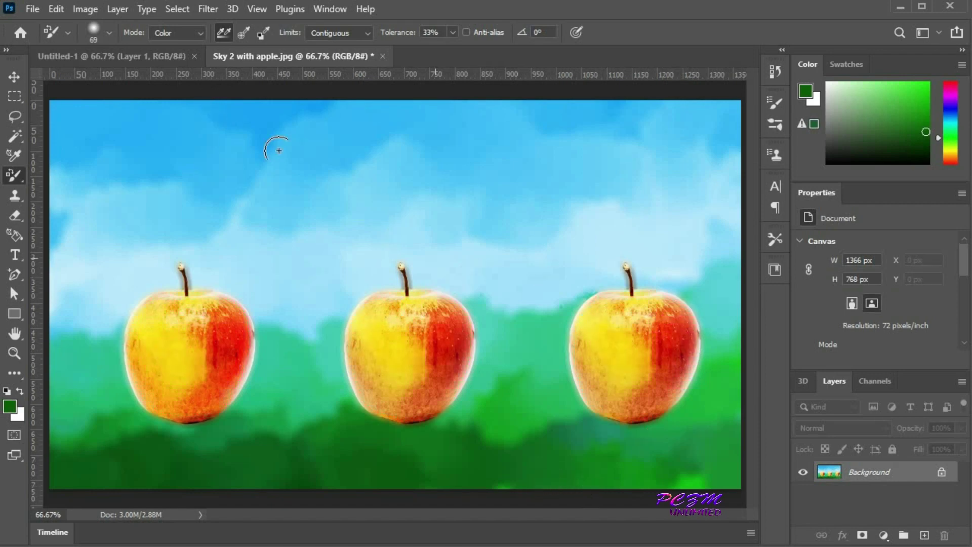
Step: Set Mode to Luminosity and repaint the left apple with a bright red
{"action": "left_click", "coordinate": [200, 35]}
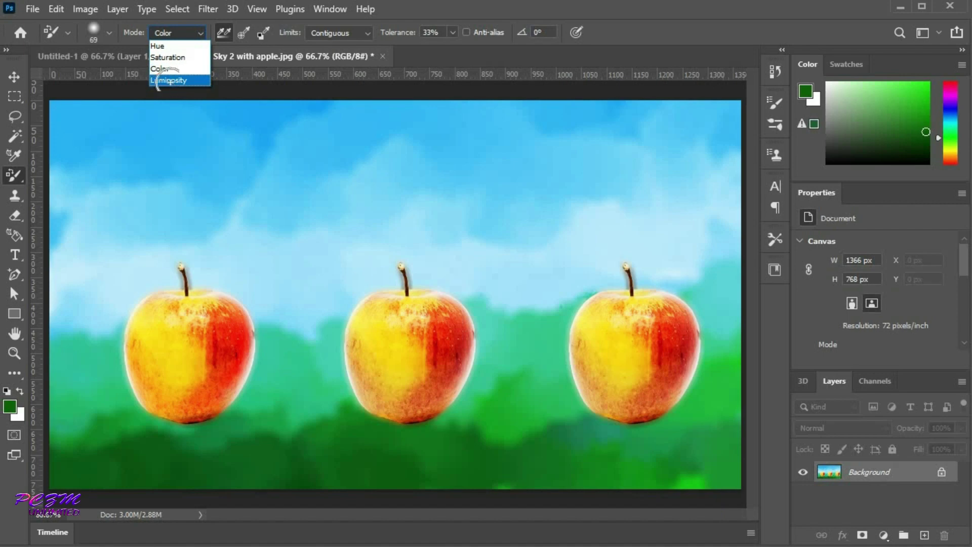
{"action": "left_click", "coordinate": [169, 82]}
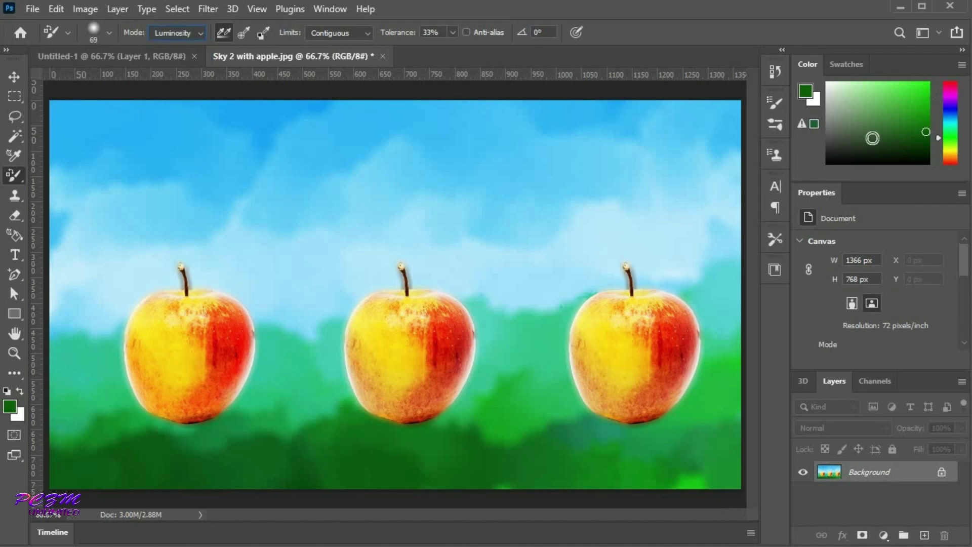
{"action": "left_click", "coordinate": [953, 164]}
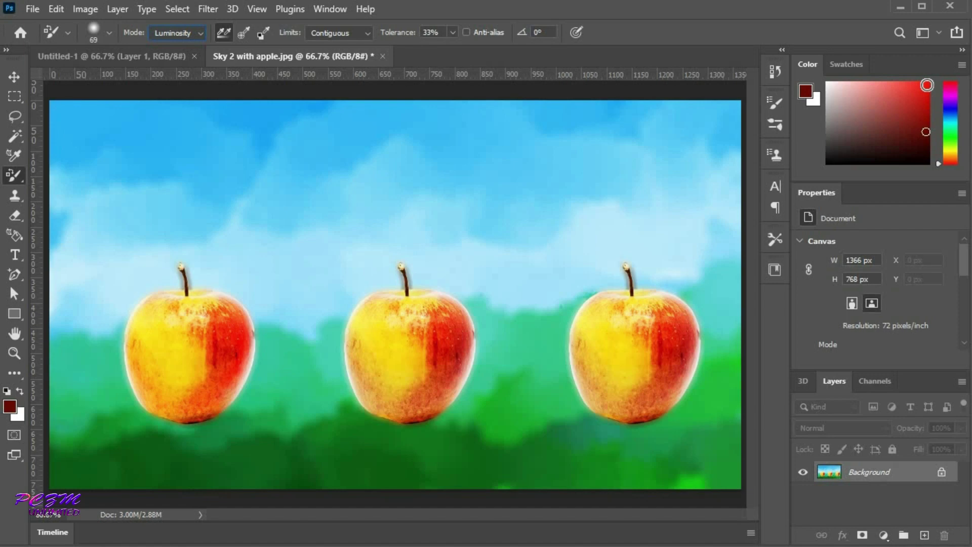
{"action": "left_click", "coordinate": [927, 86]}
{"action": "mouse_move", "coordinate": [165, 387]}
{"action": "left_mouse_down"}
{"action": "mouse_move", "coordinate": [178, 371]}
{"action": "mouse_move", "coordinate": [231, 350]}
{"action": "mouse_move", "coordinate": [235, 337]}
{"action": "mouse_move", "coordinate": [222, 318]}
{"action": "mouse_move", "coordinate": [173, 314]}
{"action": "mouse_move", "coordinate": [162, 325]}
{"action": "mouse_move", "coordinate": [152, 344]}
{"action": "mouse_move", "coordinate": [170, 387]}
{"action": "mouse_move", "coordinate": [209, 392]}
{"action": "mouse_move", "coordinate": [236, 341]}
{"action": "mouse_move", "coordinate": [226, 310]}
{"action": "mouse_move", "coordinate": [238, 351]}
{"action": "mouse_move", "coordinate": [228, 389]}
{"action": "left_mouse_up"}
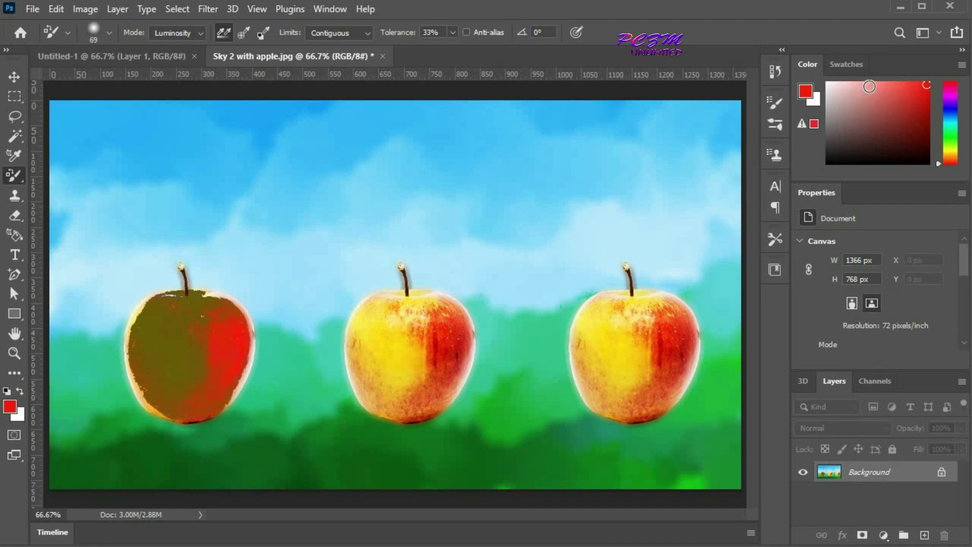
Step: Repaint the middle apple in a saturated light pink
{"action": "left_click", "coordinate": [861, 88]}
{"action": "left_click_drag", "start_coordinate": [879, 85], "coordinate": [883, 84]}
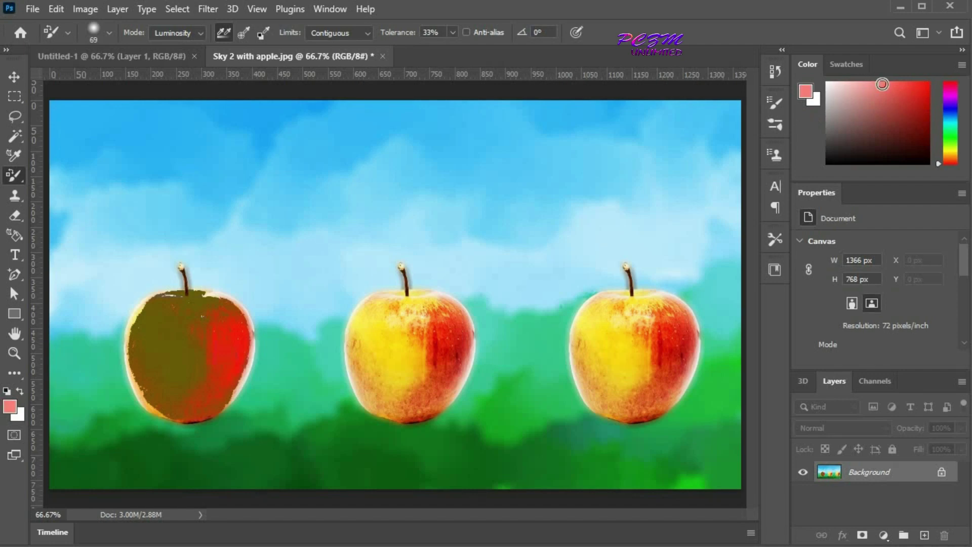
{"action": "mouse_move", "coordinate": [390, 367]}
{"action": "left_mouse_down"}
{"action": "mouse_move", "coordinate": [430, 329]}
{"action": "mouse_move", "coordinate": [451, 330]}
{"action": "mouse_move", "coordinate": [403, 307]}
{"action": "mouse_move", "coordinate": [390, 316]}
{"action": "mouse_move", "coordinate": [372, 361]}
{"action": "mouse_move", "coordinate": [378, 387]}
{"action": "mouse_move", "coordinate": [393, 395]}
{"action": "mouse_move", "coordinate": [410, 397]}
{"action": "mouse_move", "coordinate": [456, 362]}
{"action": "mouse_move", "coordinate": [445, 318]}
{"action": "left_mouse_up"}
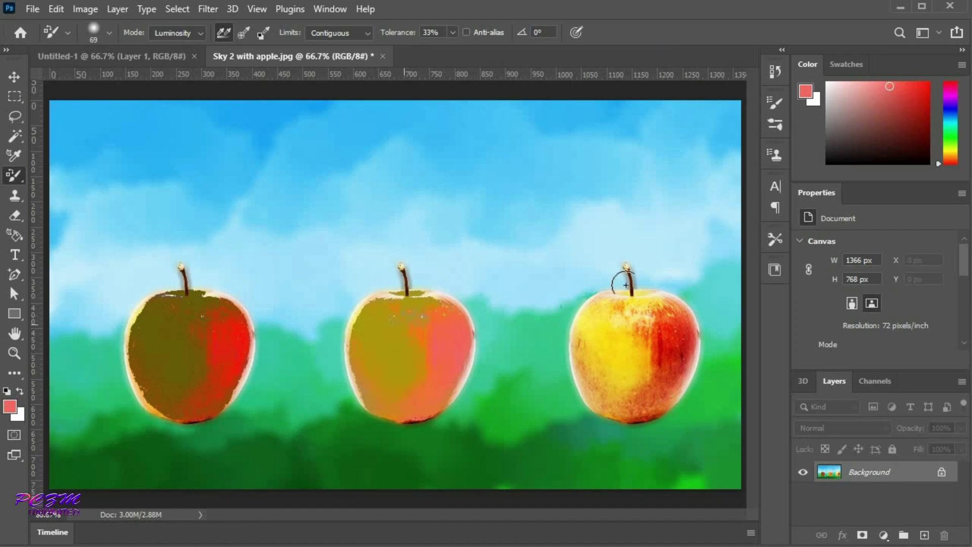
Step: Repaint the right apple in dark red, then switch Mode to Hue
{"action": "left_click", "coordinate": [911, 126]}
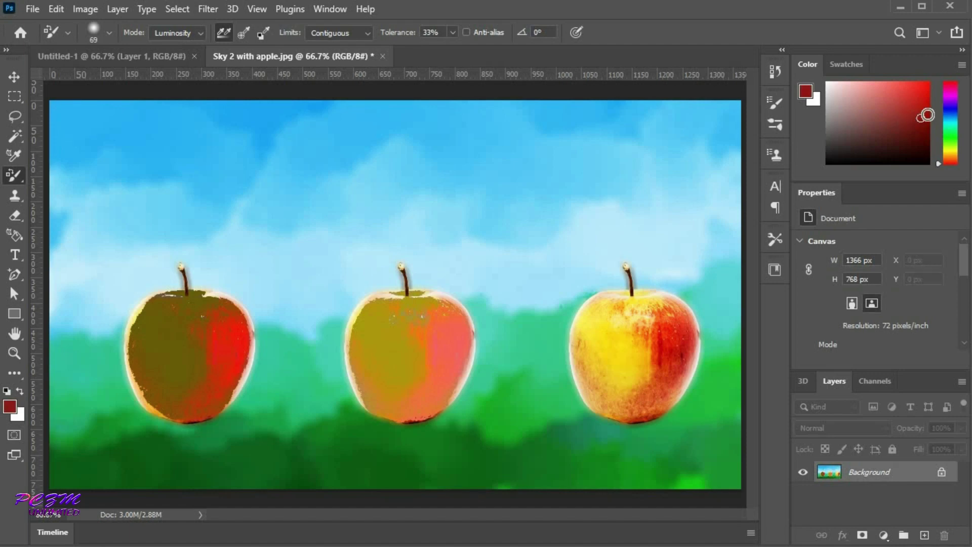
{"action": "left_click", "coordinate": [927, 112]}
{"action": "mouse_move", "coordinate": [676, 327]}
{"action": "left_mouse_down"}
{"action": "mouse_move", "coordinate": [645, 362]}
{"action": "mouse_move", "coordinate": [676, 346]}
{"action": "mouse_move", "coordinate": [668, 362]}
{"action": "mouse_move", "coordinate": [669, 315]}
{"action": "mouse_move", "coordinate": [618, 318]}
{"action": "mouse_move", "coordinate": [603, 334]}
{"action": "mouse_move", "coordinate": [596, 358]}
{"action": "mouse_move", "coordinate": [628, 391]}
{"action": "left_mouse_up"}
{"action": "mouse_move", "coordinate": [667, 380]}
{"action": "left_mouse_down"}
{"action": "mouse_move", "coordinate": [686, 333]}
{"action": "mouse_move", "coordinate": [674, 313]}
{"action": "mouse_move", "coordinate": [683, 367]}
{"action": "mouse_move", "coordinate": [658, 392]}
{"action": "mouse_move", "coordinate": [619, 392]}
{"action": "mouse_move", "coordinate": [593, 379]}
{"action": "mouse_move", "coordinate": [597, 329]}
{"action": "mouse_move", "coordinate": [616, 316]}
{"action": "mouse_move", "coordinate": [652, 324]}
{"action": "mouse_move", "coordinate": [674, 340]}
{"action": "mouse_move", "coordinate": [677, 387]}
{"action": "left_mouse_up"}
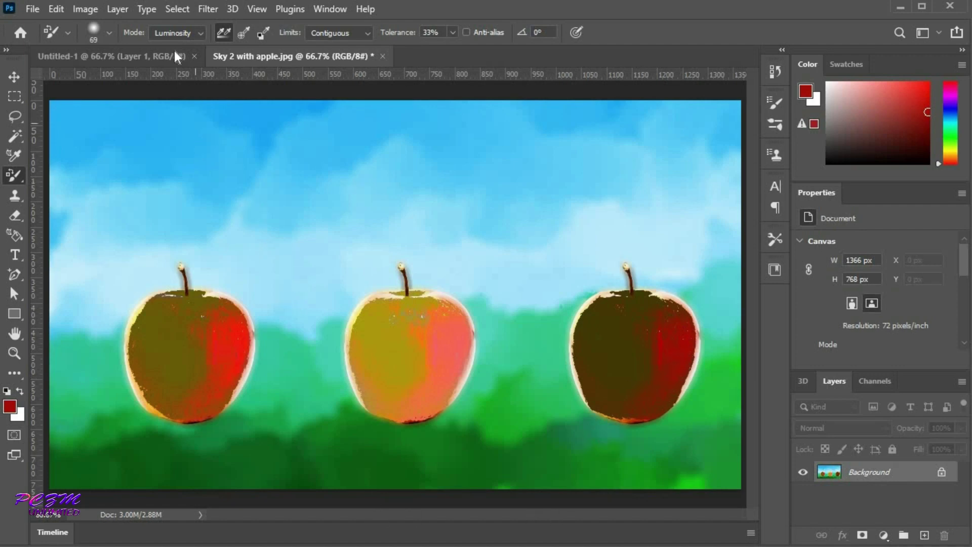
{"action": "left_click", "coordinate": [197, 32]}
{"action": "left_click", "coordinate": [185, 43]}
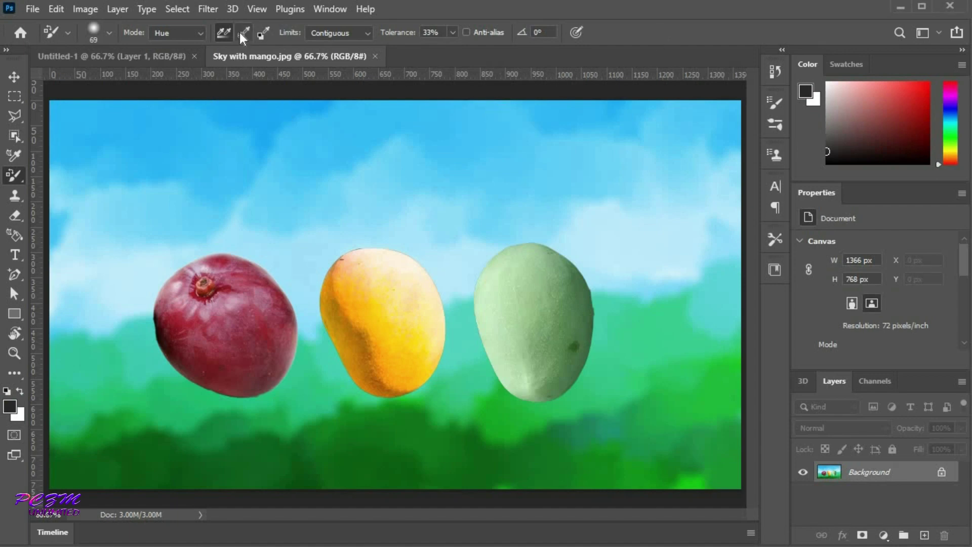
Step: Set Sampling to Once, choose blue, and paint blue across the red mango
{"action": "left_click", "coordinate": [242, 33]}
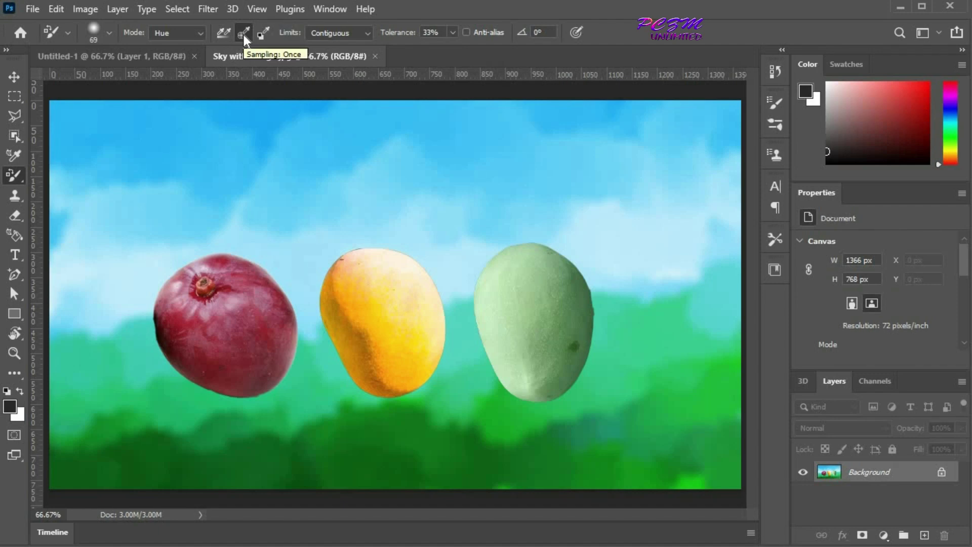
{"action": "left_click", "coordinate": [953, 109]}
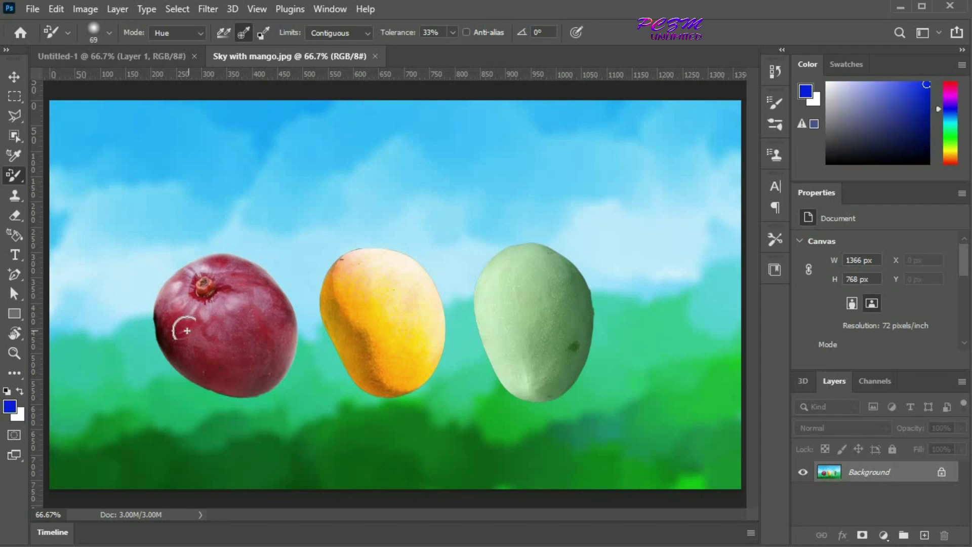
{"action": "left_click_drag", "start_coordinate": [186, 328], "coordinate": [286, 332]}
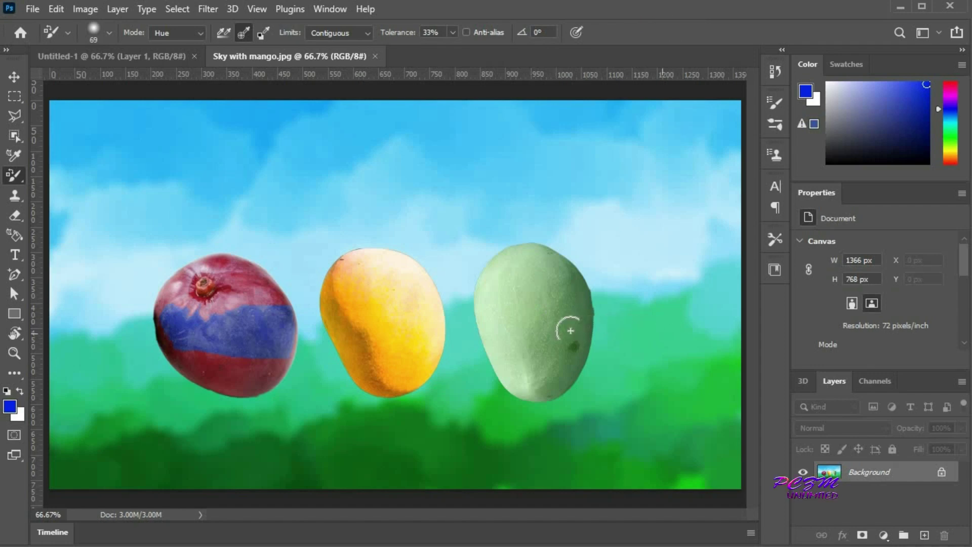
{"action": "mouse_move", "coordinate": [314, 307]}
{"action": "left_mouse_down"}
{"action": "mouse_move", "coordinate": [246, 300]}
{"action": "mouse_move", "coordinate": [207, 318]}
{"action": "mouse_move", "coordinate": [199, 343]}
{"action": "mouse_move", "coordinate": [246, 354]}
{"action": "left_mouse_up"}
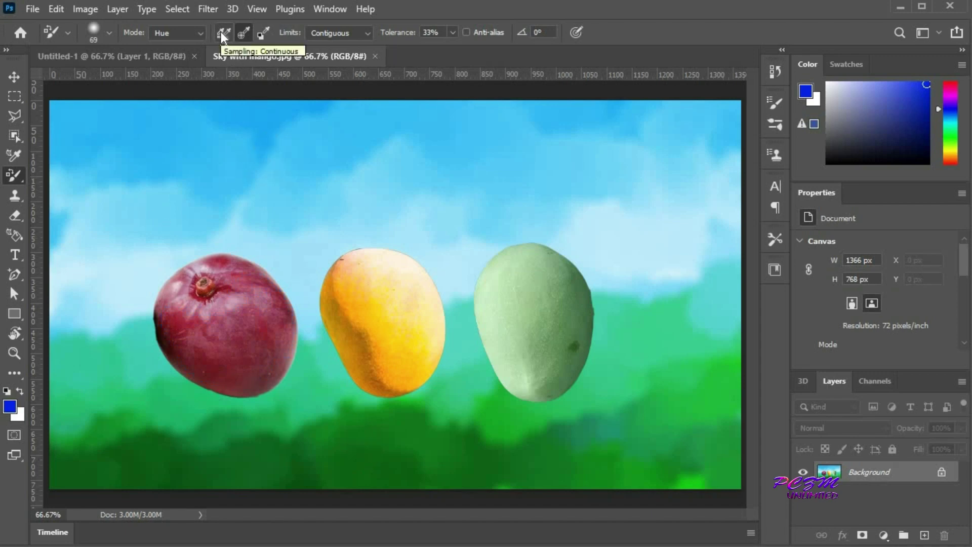
Step: Test Continuous sampling by sweeping blue across mangoes and sky, undo it, then select Background Swatch sampling
{"action": "left_click", "coordinate": [220, 32]}
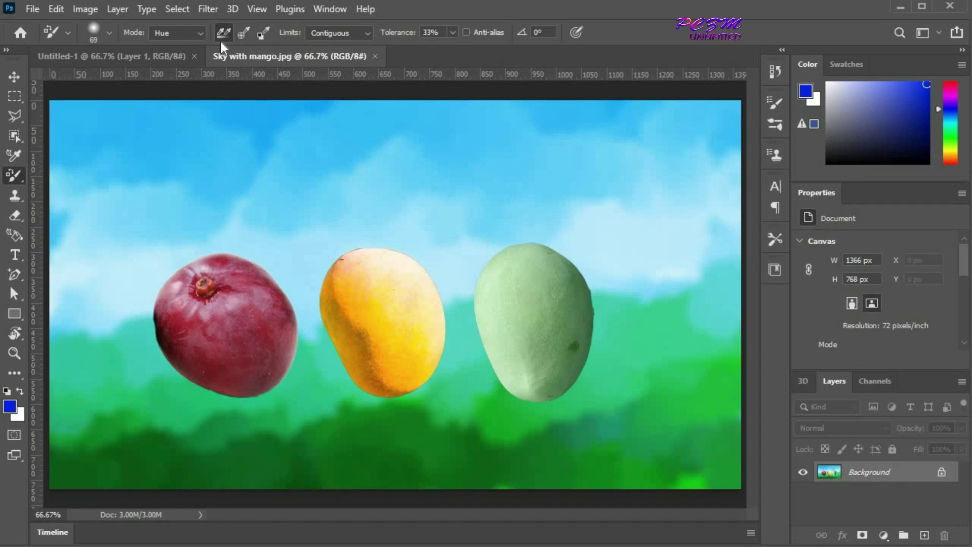
{"action": "left_click_drag", "start_coordinate": [179, 327], "coordinate": [318, 326]}
{"action": "left_click_drag", "start_coordinate": [401, 331], "coordinate": [444, 332]}
{"action": "mouse_move", "coordinate": [555, 335]}
{"action": "left_mouse_down"}
{"action": "mouse_move", "coordinate": [562, 296]}
{"action": "mouse_move", "coordinate": [530, 286]}
{"action": "mouse_move", "coordinate": [453, 298]}
{"action": "mouse_move", "coordinate": [217, 296]}
{"action": "mouse_move", "coordinate": [176, 307]}
{"action": "mouse_move", "coordinate": [176, 352]}
{"action": "left_mouse_up"}
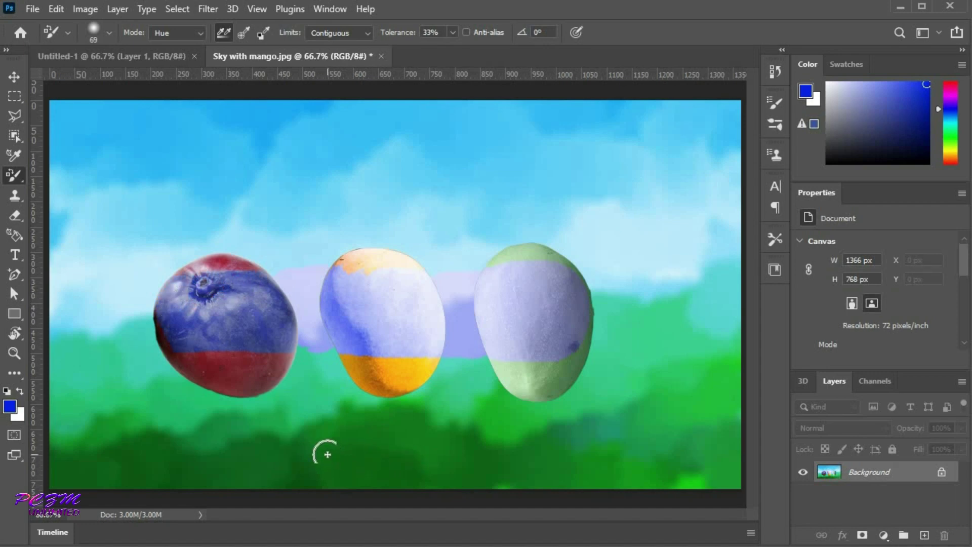
{"action": "key", "text": "F12"}
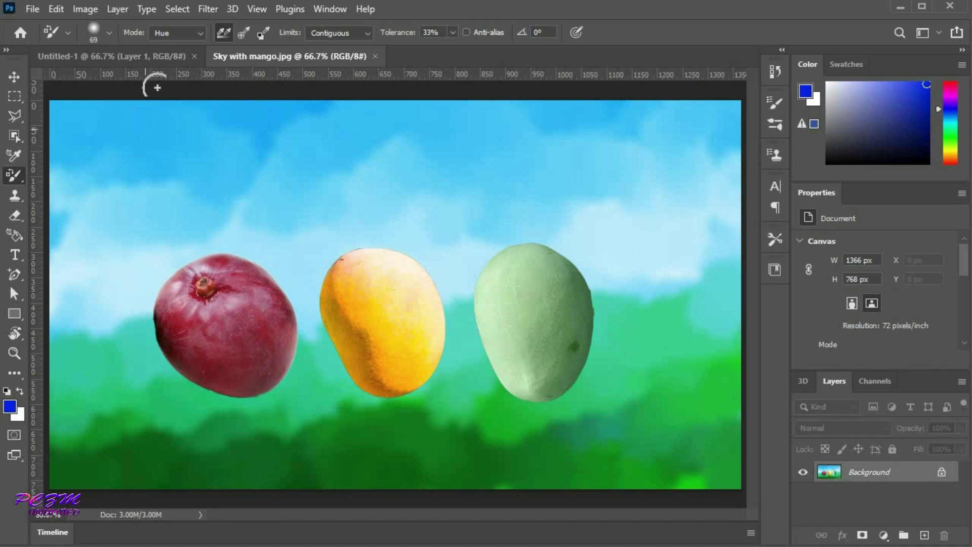
{"action": "left_click", "coordinate": [260, 33]}
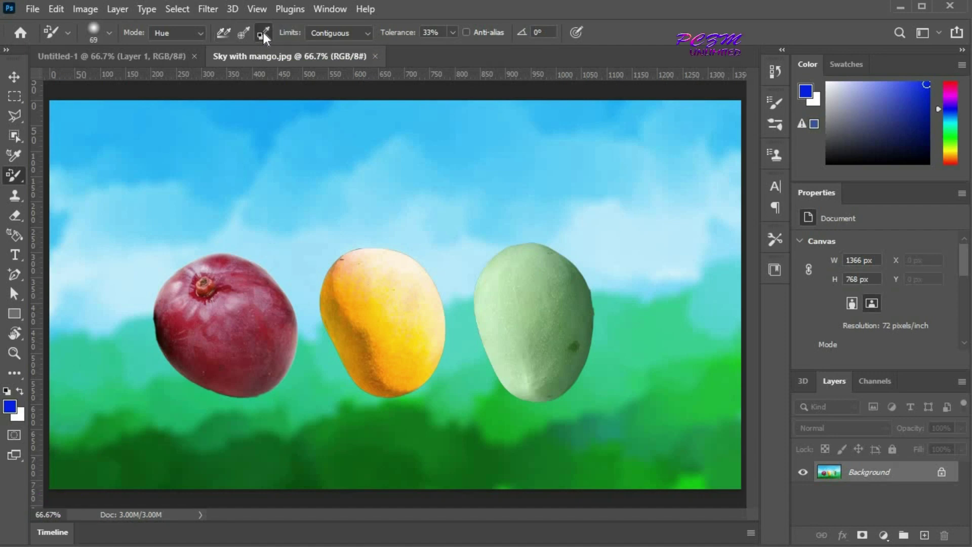
Step: Set the background colour to yellow fed732 by sampling the middle mango
{"action": "left_click", "coordinate": [20, 418]}
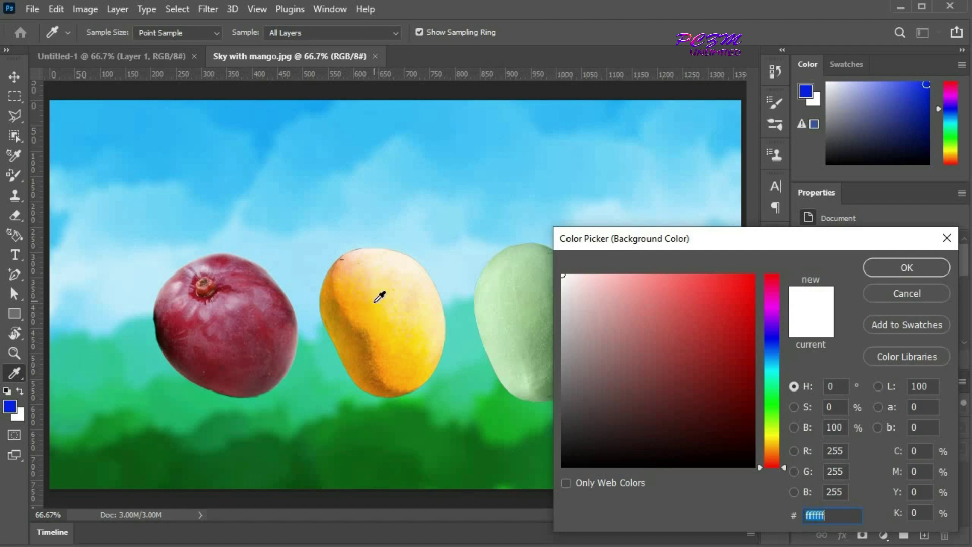
{"action": "left_click", "coordinate": [389, 318]}
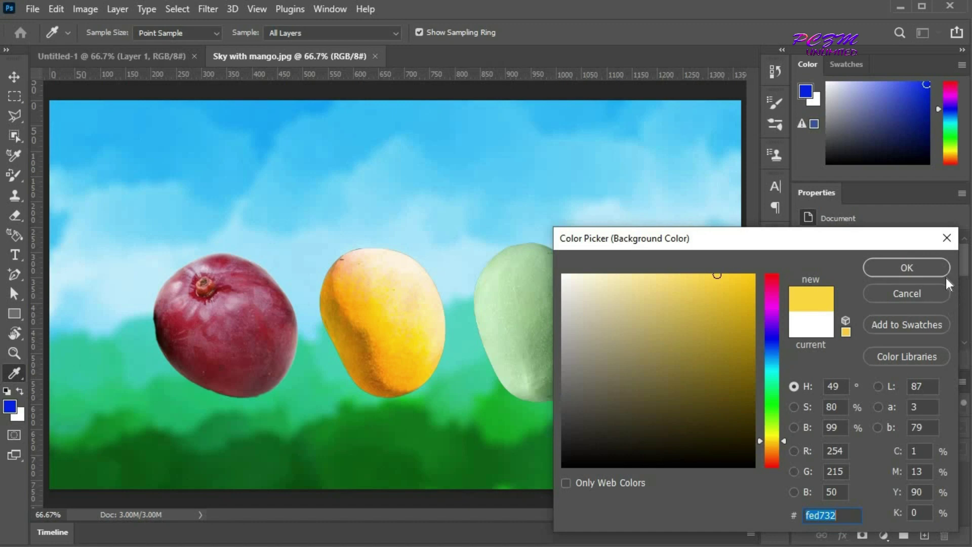
{"action": "left_click", "coordinate": [911, 268]}
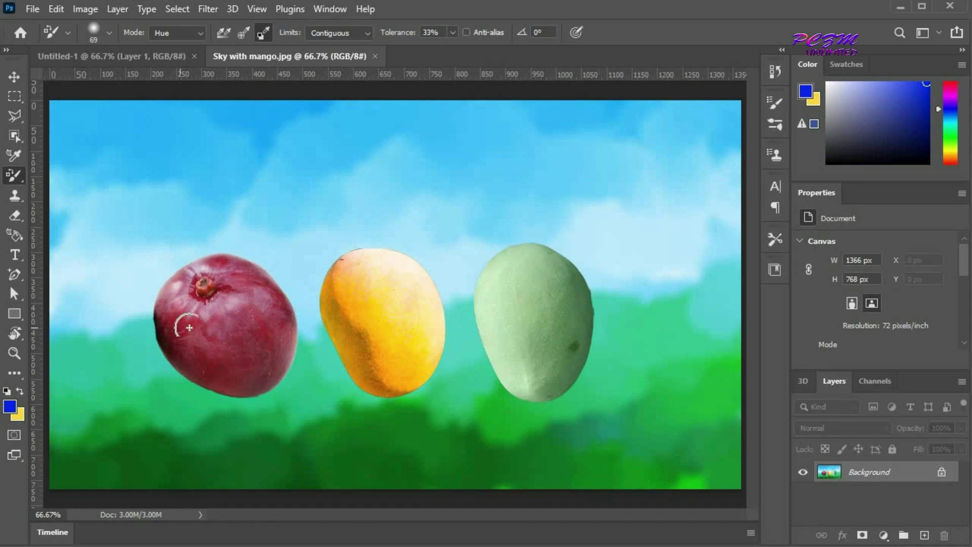
{"action": "left_click_drag", "start_coordinate": [329, 319], "coordinate": [434, 321]}
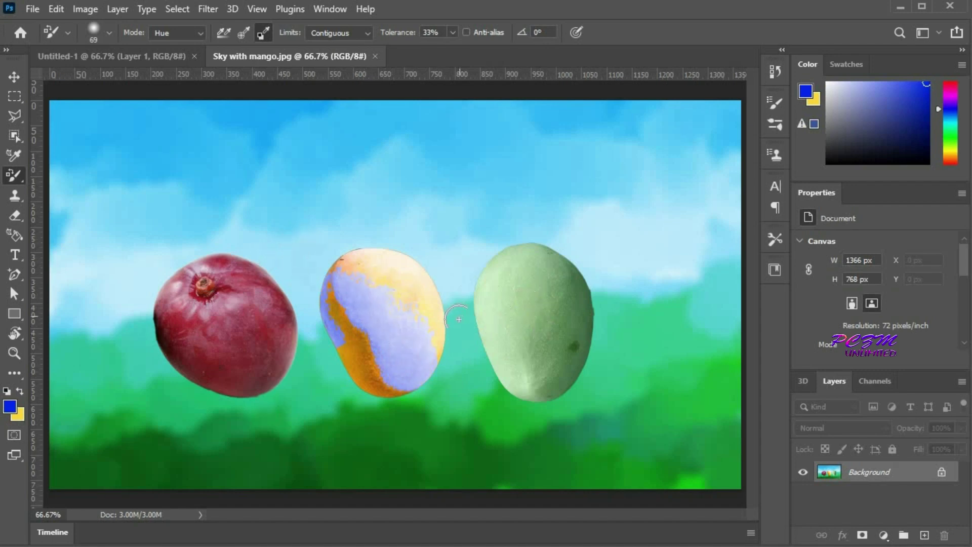
{"action": "left_click_drag", "start_coordinate": [354, 363], "coordinate": [380, 402]}
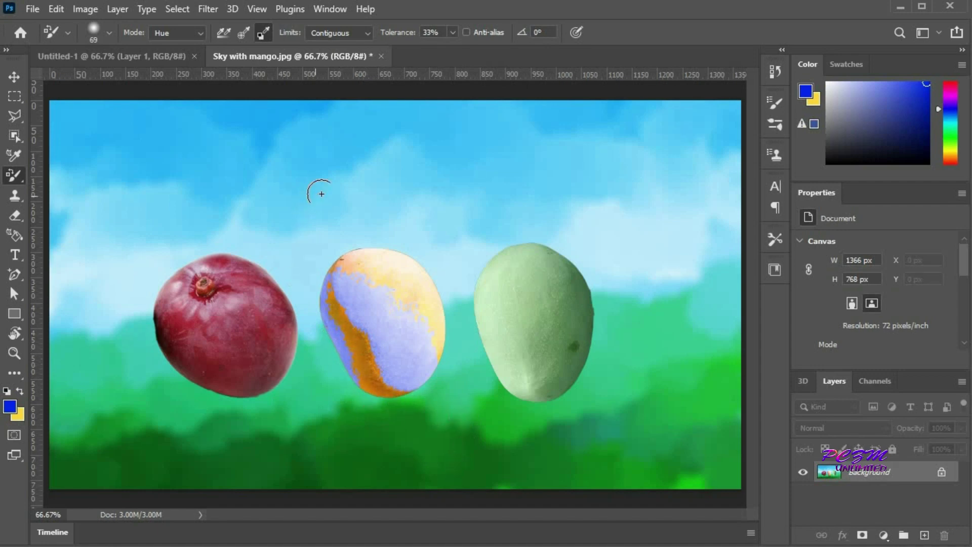
{"action": "key", "text": "ctrl+z"}
Step: Set Continuous sampling, Discontiguous limits and a blue colour, and turn Anti-alias off
{"action": "left_click", "coordinate": [224, 33]}
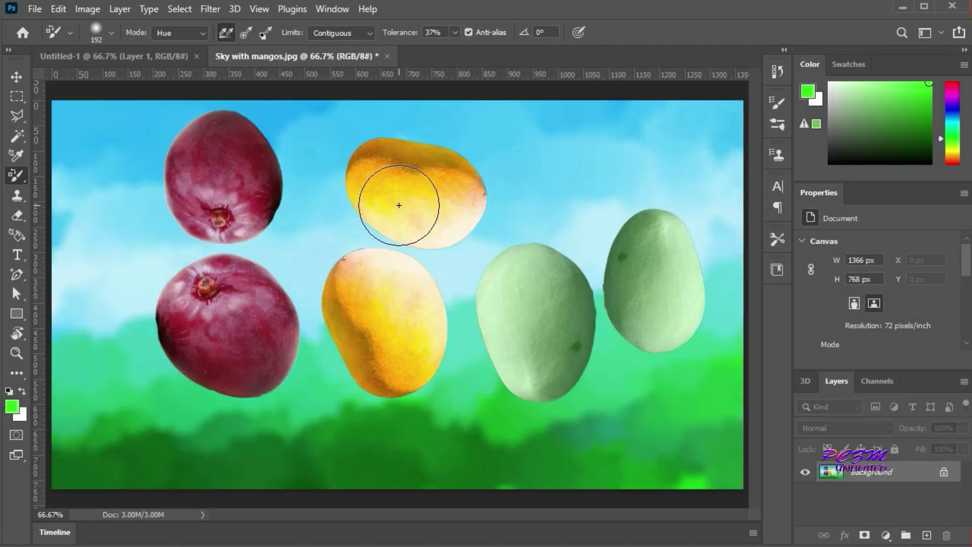
{"action": "left_click", "coordinate": [367, 32]}
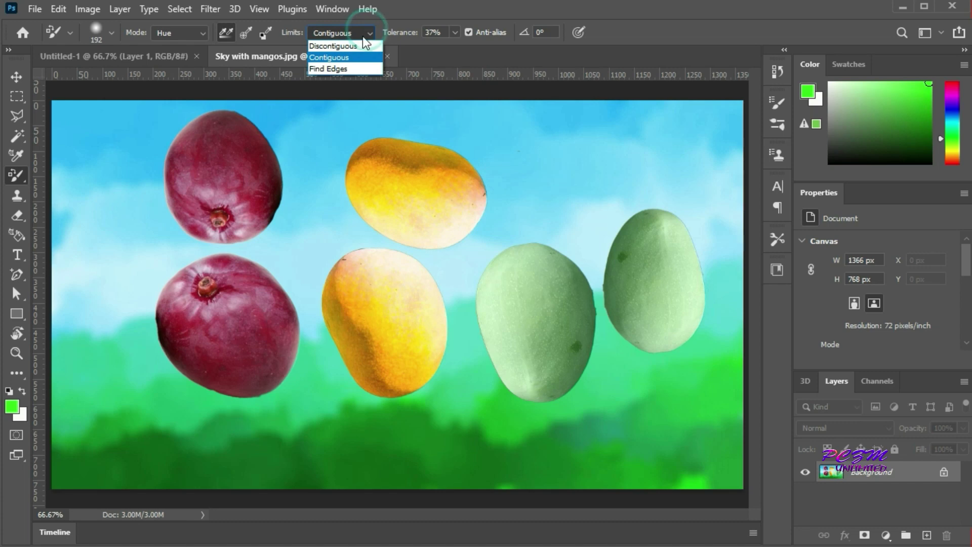
{"action": "left_click", "coordinate": [341, 46]}
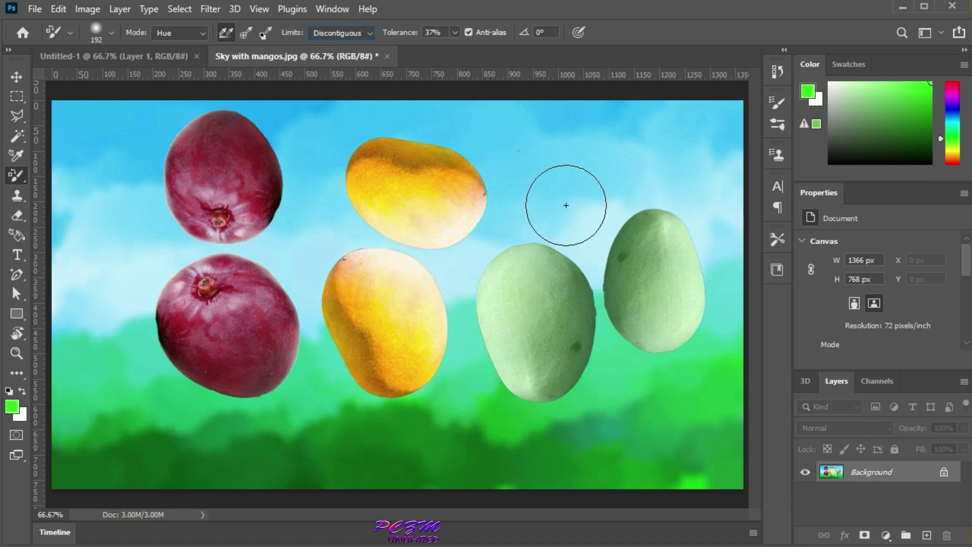
{"action": "left_click", "coordinate": [953, 110]}
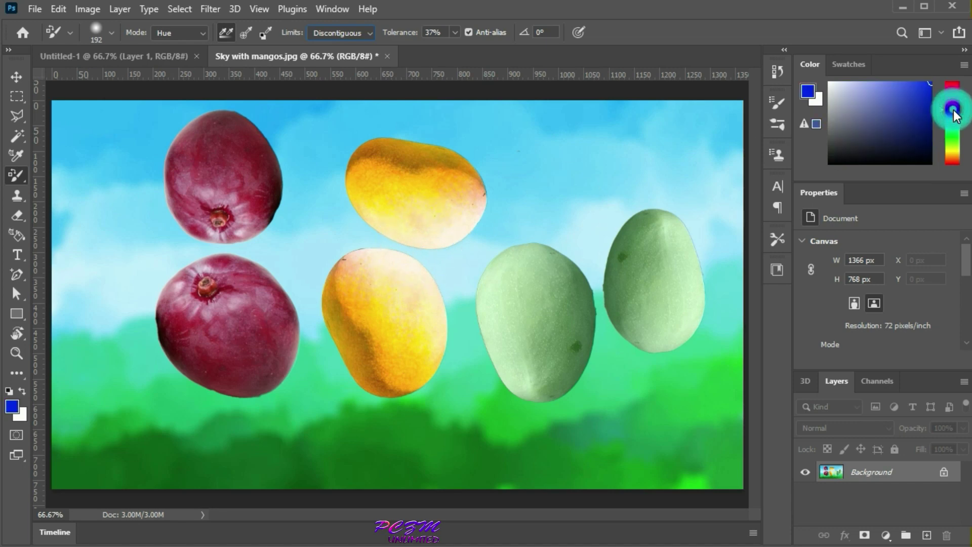
{"action": "left_click", "coordinate": [468, 32]}
Step: Recolour the yellow, green and red mangos where they meet blue, then undo those strokes
{"action": "left_click_drag", "start_coordinate": [402, 233], "coordinate": [405, 237]}
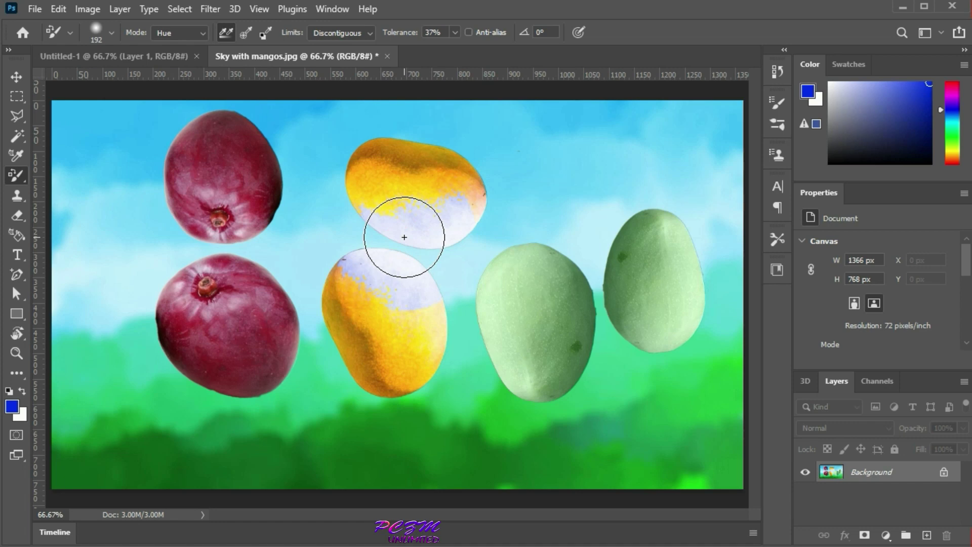
{"action": "left_click_drag", "start_coordinate": [617, 296], "coordinate": [615, 299]}
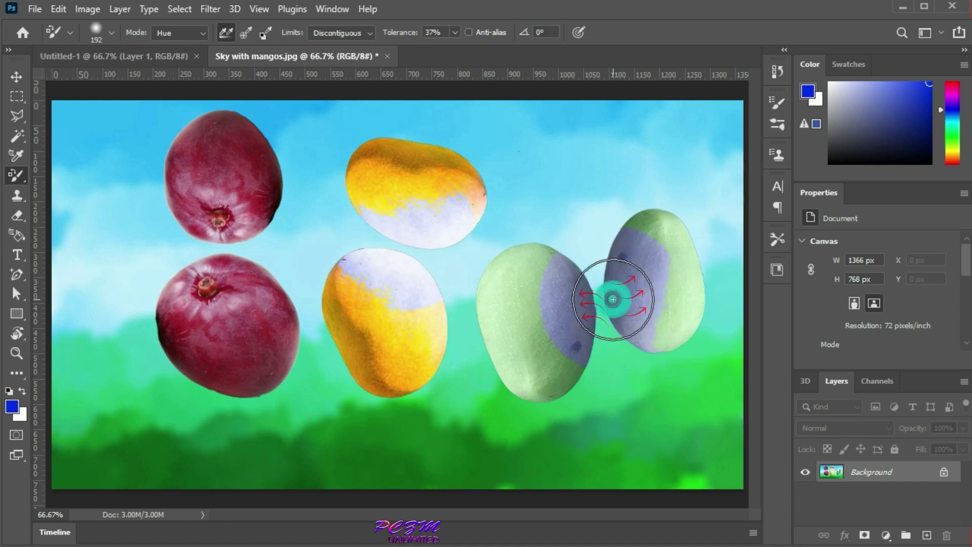
{"action": "mouse_move", "coordinate": [298, 279]}
{"action": "left_mouse_down"}
{"action": "mouse_move", "coordinate": [243, 217]}
{"action": "mouse_move", "coordinate": [261, 228]}
{"action": "left_mouse_up"}
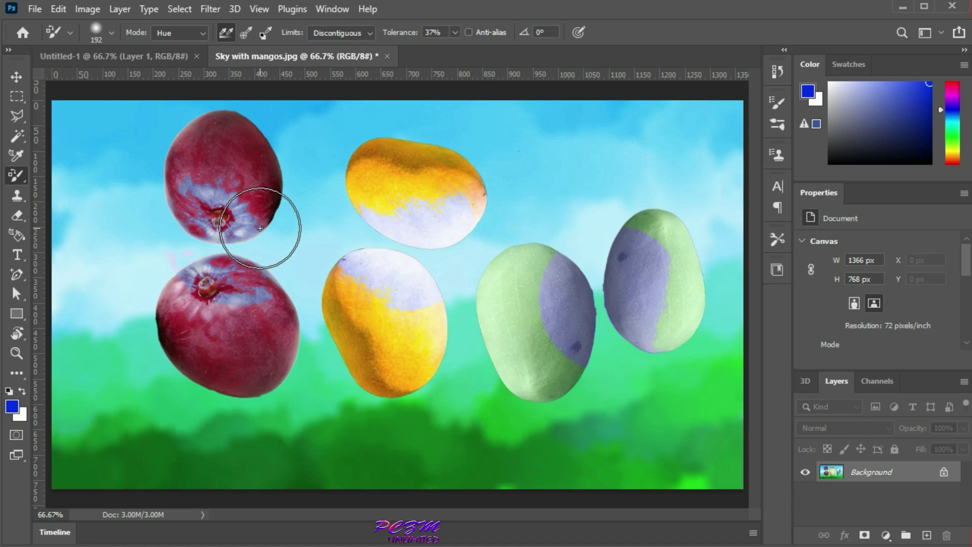
{"action": "key", "text": "ctrl+z"}
{"action": "key", "text": "ctrl+z"}
{"action": "key", "text": "ctrl+z"}
{"action": "key", "text": "ctrl+z"}
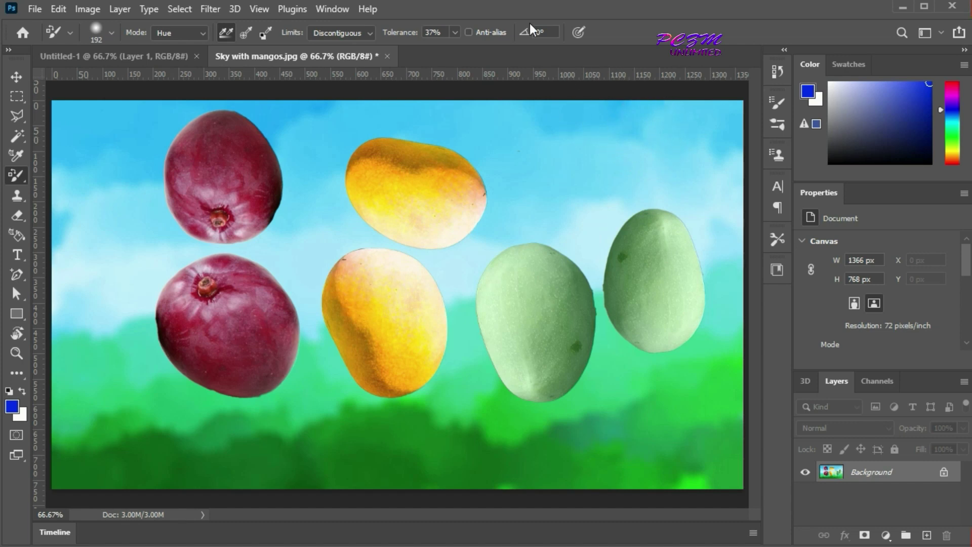
{"action": "left_click", "coordinate": [373, 33]}
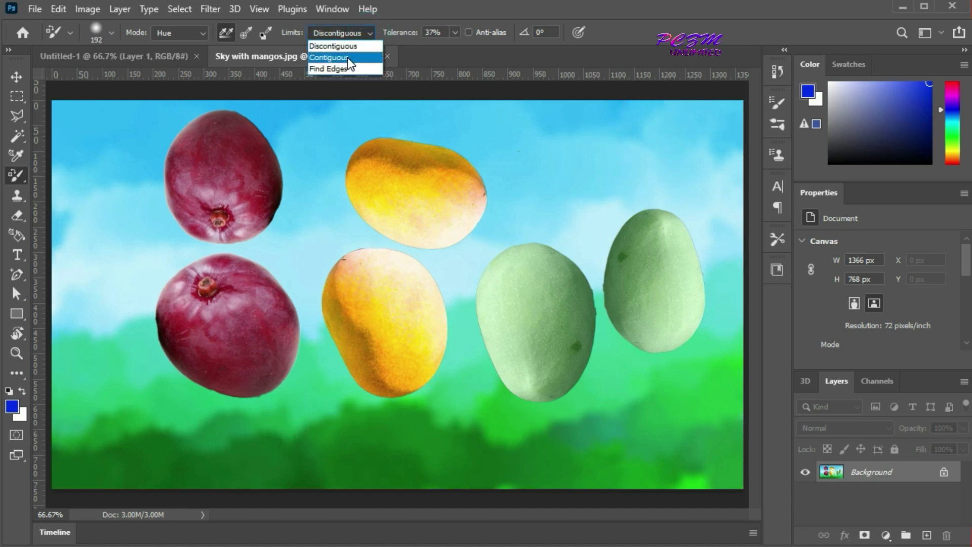
Step: With Contiguous limits, recolour the yellow mango's lower half, a green mango band and the red mango blue
{"action": "left_click", "coordinate": [347, 57]}
{"action": "left_click", "coordinate": [403, 235]}
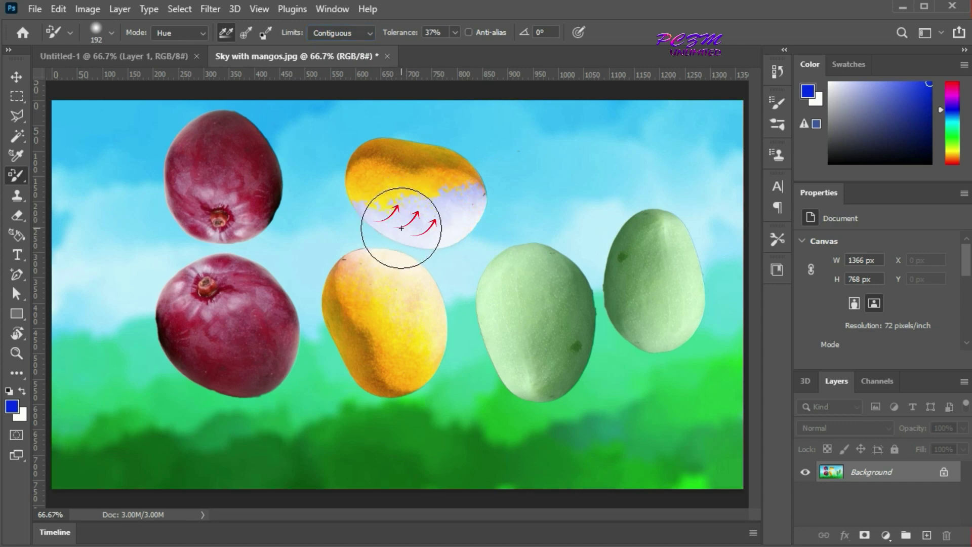
{"action": "mouse_move", "coordinate": [560, 282]}
{"action": "left_mouse_down"}
{"action": "mouse_move", "coordinate": [582, 315]}
{"action": "mouse_move", "coordinate": [579, 305]}
{"action": "left_mouse_up"}
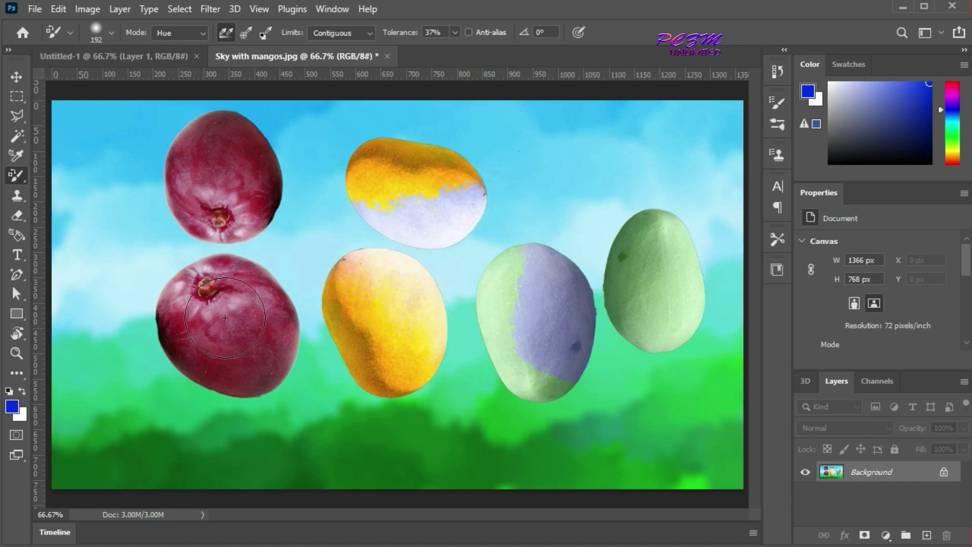
{"action": "left_click_drag", "start_coordinate": [233, 227], "coordinate": [252, 218]}
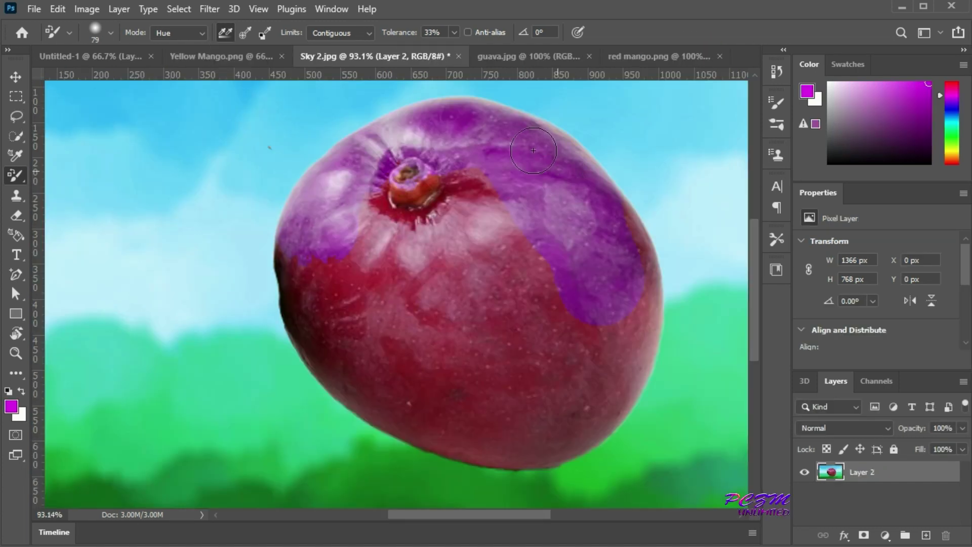
Step: Paint the red mango purple, undo it, and set brush Limits to Find Edges
{"action": "mouse_move", "coordinate": [614, 326]}
{"action": "left_mouse_down"}
{"action": "mouse_move", "coordinate": [452, 204]}
{"action": "mouse_move", "coordinate": [499, 231]}
{"action": "mouse_move", "coordinate": [539, 287]}
{"action": "mouse_move", "coordinate": [480, 202]}
{"action": "mouse_move", "coordinate": [330, 245]}
{"action": "mouse_move", "coordinate": [393, 168]}
{"action": "mouse_move", "coordinate": [331, 365]}
{"action": "mouse_move", "coordinate": [287, 250]}
{"action": "mouse_move", "coordinate": [336, 386]}
{"action": "mouse_move", "coordinate": [457, 438]}
{"action": "mouse_move", "coordinate": [521, 450]}
{"action": "mouse_move", "coordinate": [444, 376]}
{"action": "mouse_move", "coordinate": [398, 252]}
{"action": "mouse_move", "coordinate": [509, 416]}
{"action": "mouse_move", "coordinate": [552, 445]}
{"action": "mouse_move", "coordinate": [588, 426]}
{"action": "mouse_move", "coordinate": [632, 372]}
{"action": "mouse_move", "coordinate": [644, 340]}
{"action": "mouse_move", "coordinate": [649, 279]}
{"action": "mouse_move", "coordinate": [636, 221]}
{"action": "mouse_move", "coordinate": [605, 170]}
{"action": "left_mouse_up"}
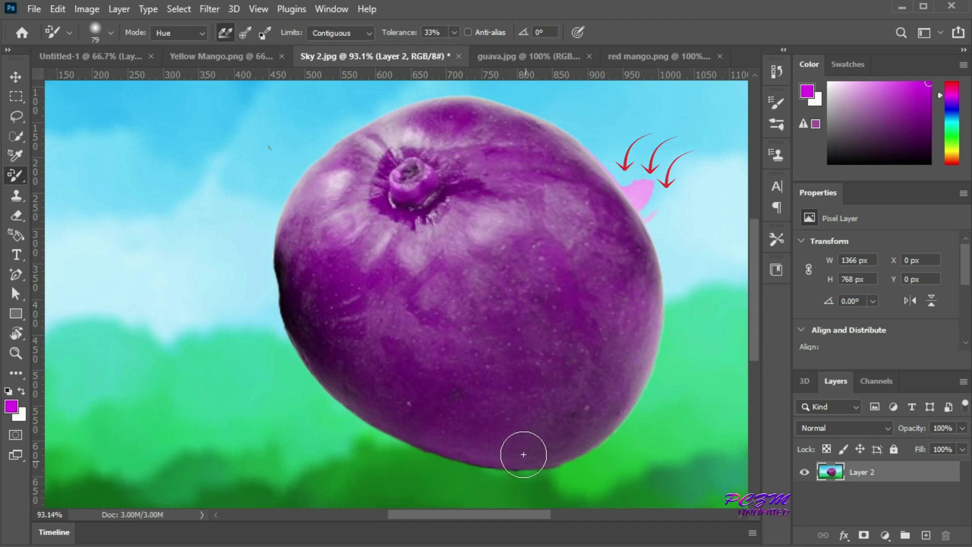
{"action": "key", "text": "F12"}
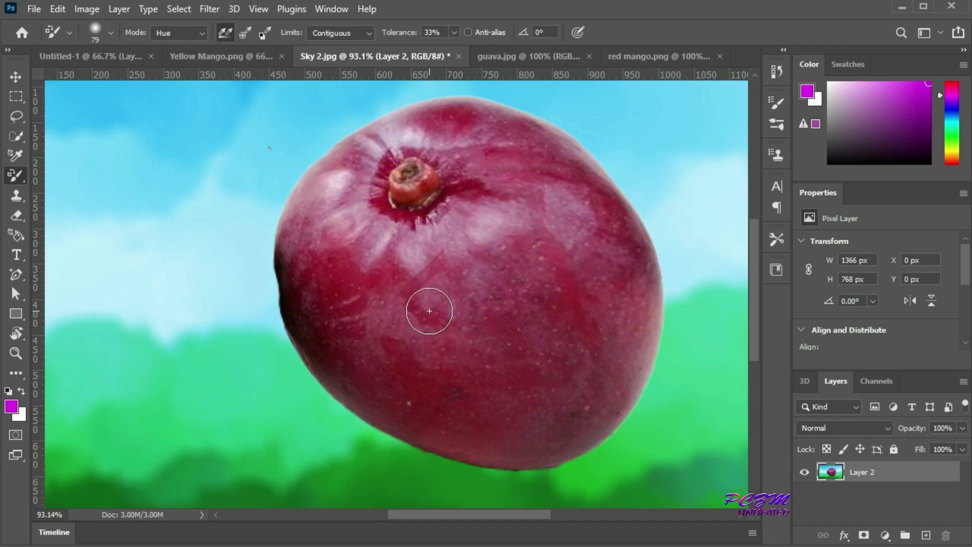
{"action": "left_click", "coordinate": [366, 36]}
{"action": "left_click", "coordinate": [342, 68]}
Step: Repaint the mango's top and upper left purple using Find Edges limits
{"action": "mouse_move", "coordinate": [506, 126]}
{"action": "left_mouse_down"}
{"action": "mouse_move", "coordinate": [355, 184]}
{"action": "mouse_move", "coordinate": [313, 275]}
{"action": "mouse_move", "coordinate": [345, 164]}
{"action": "mouse_move", "coordinate": [341, 385]}
{"action": "mouse_move", "coordinate": [549, 421]}
{"action": "mouse_move", "coordinate": [458, 382]}
{"action": "mouse_move", "coordinate": [434, 304]}
{"action": "mouse_move", "coordinate": [528, 256]}
{"action": "mouse_move", "coordinate": [627, 335]}
{"action": "mouse_move", "coordinate": [583, 411]}
{"action": "mouse_move", "coordinate": [603, 243]}
{"action": "mouse_move", "coordinate": [490, 143]}
{"action": "mouse_move", "coordinate": [528, 143]}
{"action": "mouse_move", "coordinate": [584, 181]}
{"action": "mouse_move", "coordinate": [623, 228]}
{"action": "mouse_move", "coordinate": [625, 304]}
{"action": "mouse_move", "coordinate": [397, 289]}
{"action": "mouse_move", "coordinate": [512, 281]}
{"action": "left_mouse_up"}
{"action": "scroll", "coordinate": [509, 283], "scroll_direction": "down", "scroll_amount": 3}
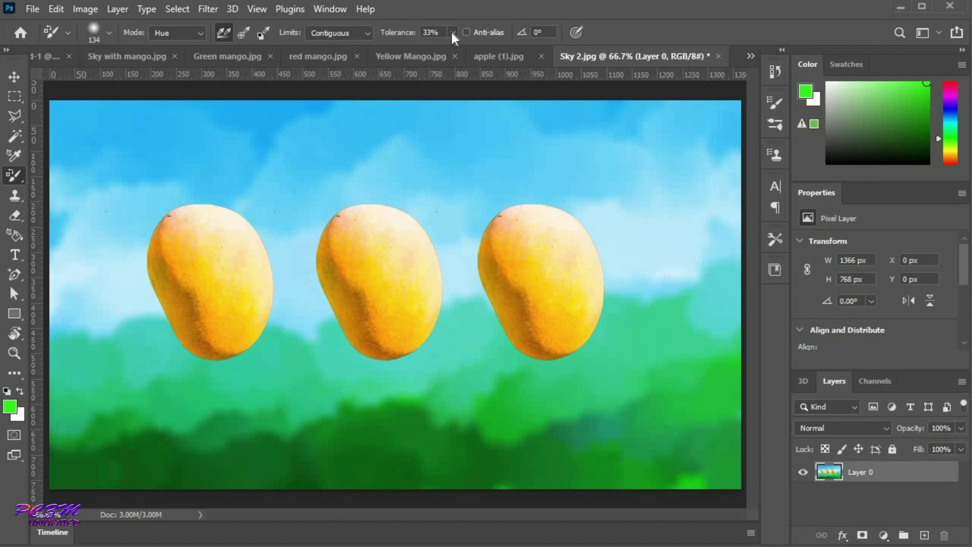
{"action": "left_click", "coordinate": [453, 33]}
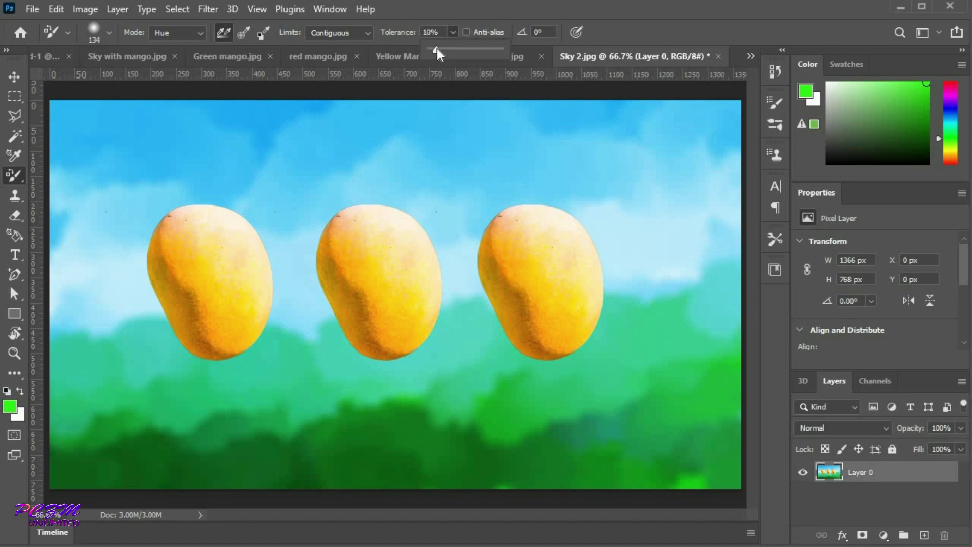
Step: With Sampling set to Once, paint green streaks on the middle and right mangoes, then undo
{"action": "left_click", "coordinate": [244, 34]}
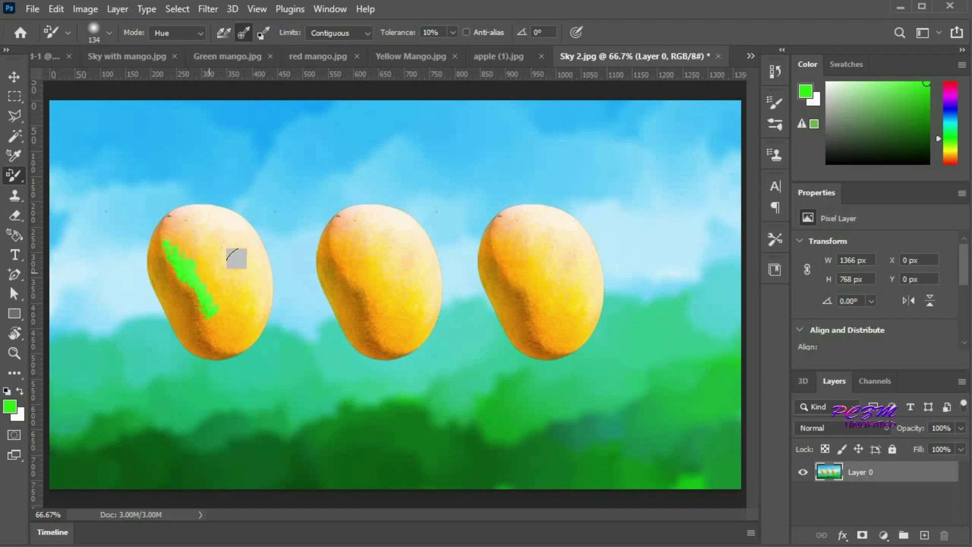
{"action": "left_click_drag", "start_coordinate": [334, 243], "coordinate": [382, 311]}
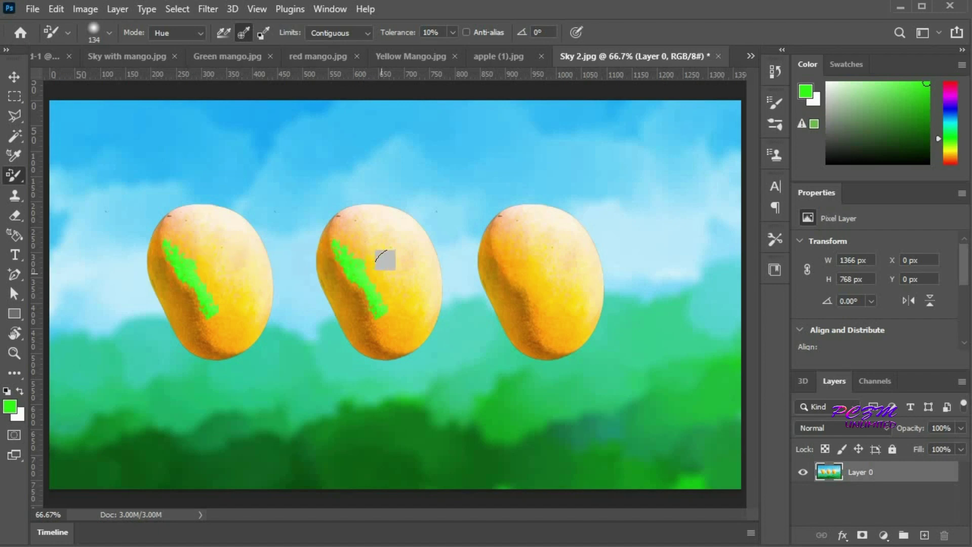
{"action": "left_click_drag", "start_coordinate": [494, 243], "coordinate": [545, 317]}
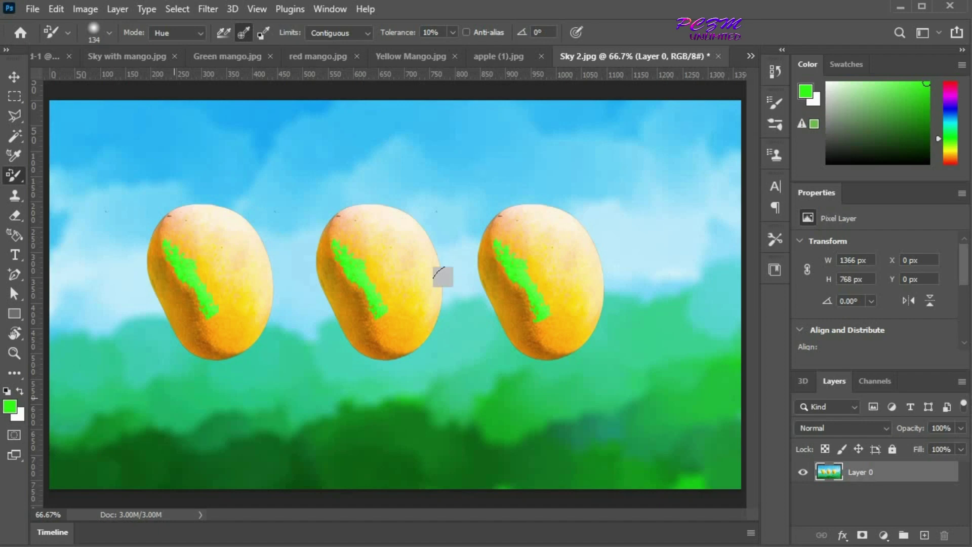
{"action": "key", "text": "ctrl+z"}
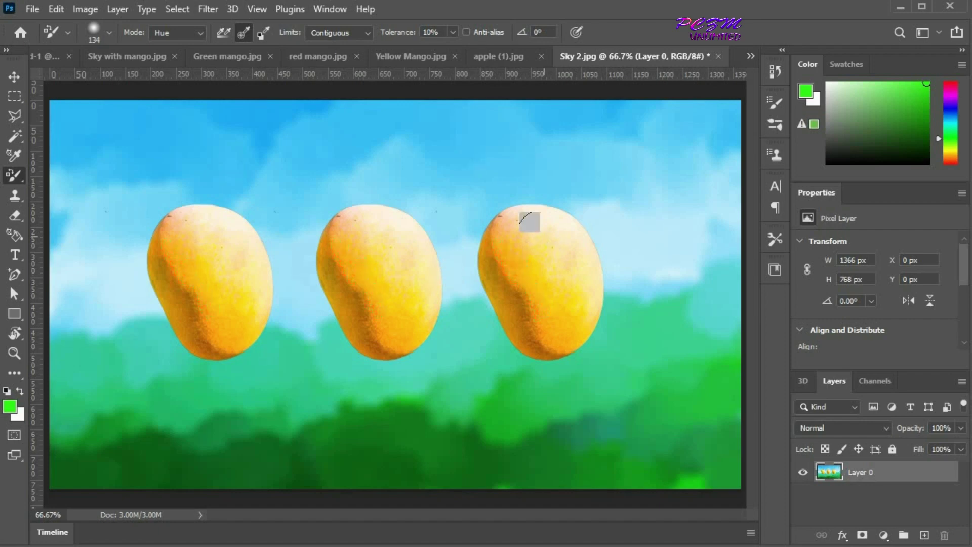
Step: Raise Tolerance from 10% to 86% and paint green across the left mango again
{"action": "left_click", "coordinate": [453, 32]}
{"action": "left_click_drag", "start_coordinate": [452, 53], "coordinate": [502, 47]}
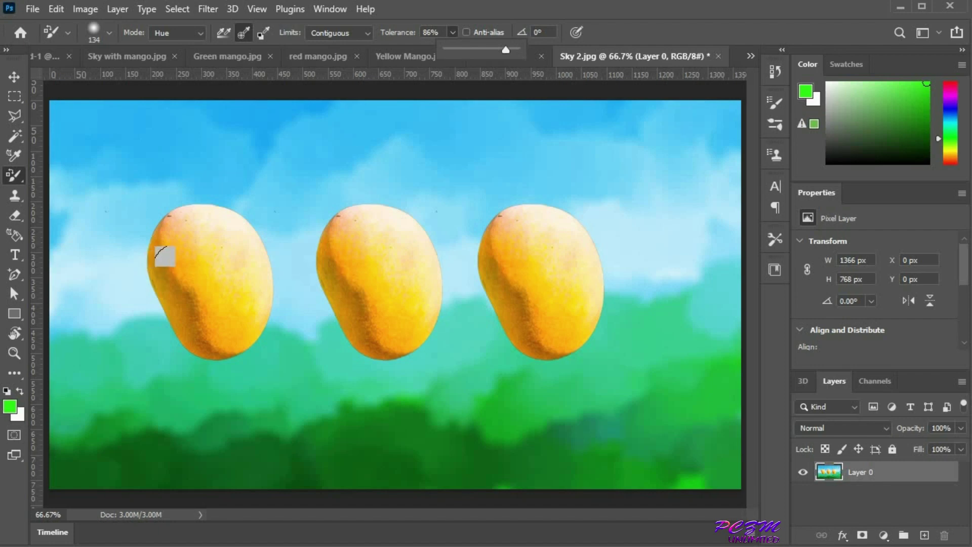
{"action": "left_click_drag", "start_coordinate": [172, 251], "coordinate": [644, 257]}
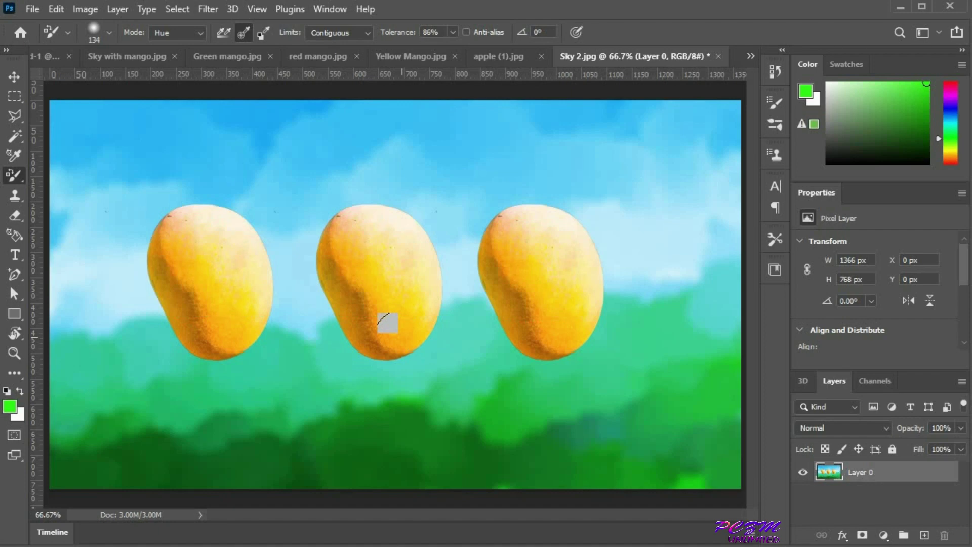
{"action": "scroll", "coordinate": [385, 321], "scroll_direction": "up", "scroll_amount": 5}
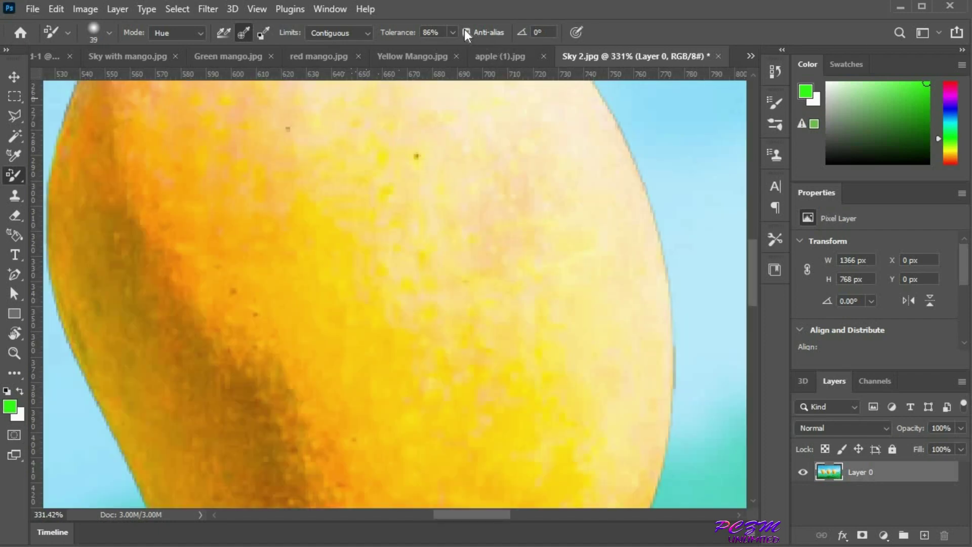